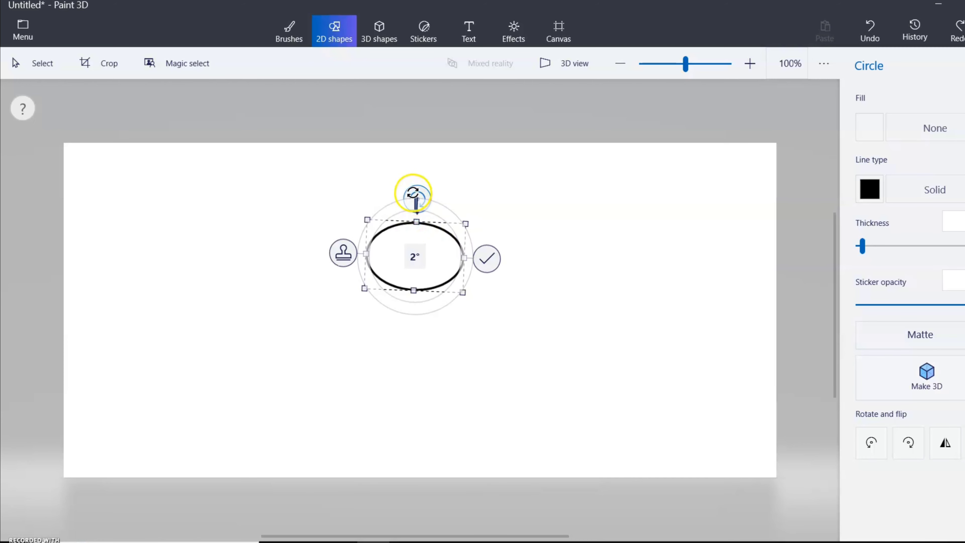
# - Tilt the oval head slightly clockwise and commit it to the canvas
pyautogui.moveTo(413, 194)
pyautogui.mouseDown()
pyautogui.moveTo(425, 178)
pyautogui.moveTo(435, 188)
pyautogui.moveTo(420, 193)
pyautogui.moveTo(428, 192)
pyautogui.mouseUp()
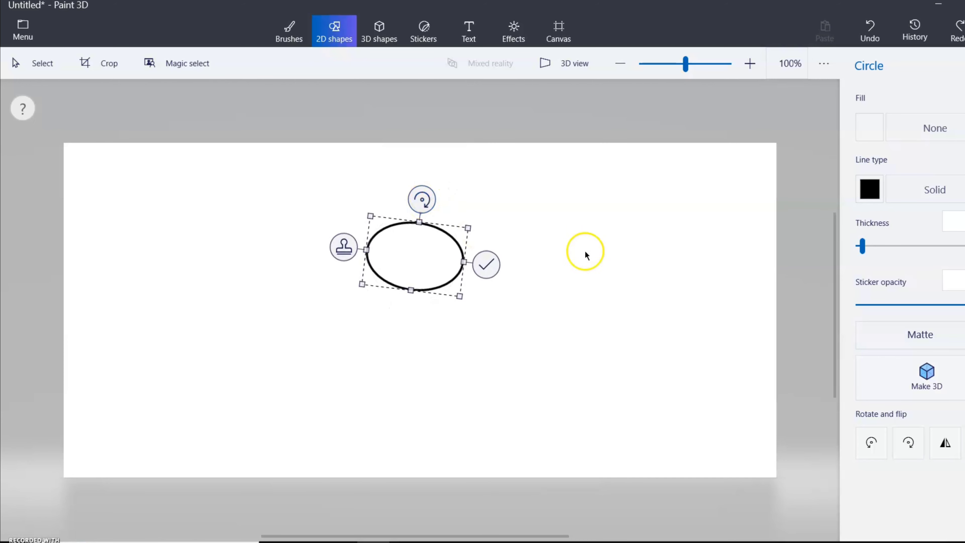
pyautogui.click(649, 359)
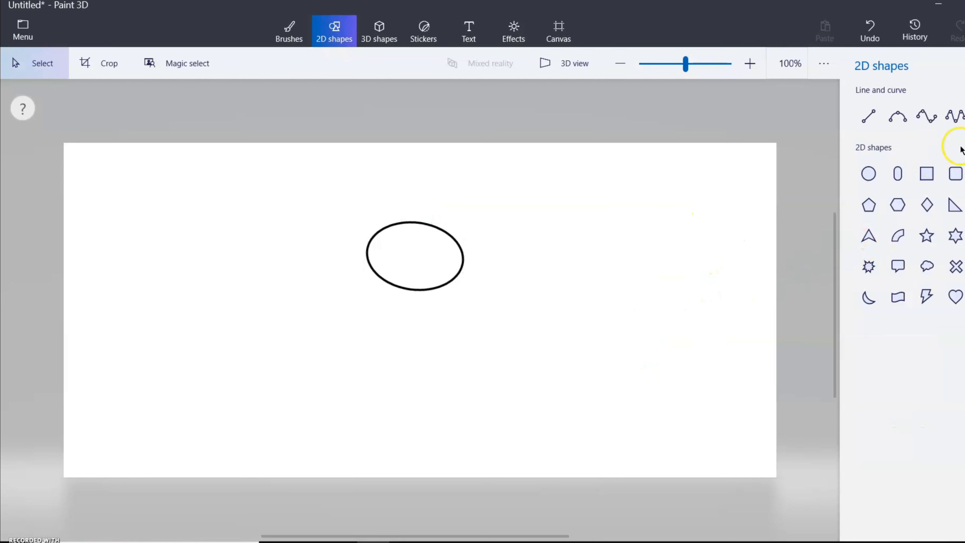
# - Draw two outward-bulging 3-point curves down from the oval's lower edge to form the left and right sides of the body
pyautogui.click(897, 119)
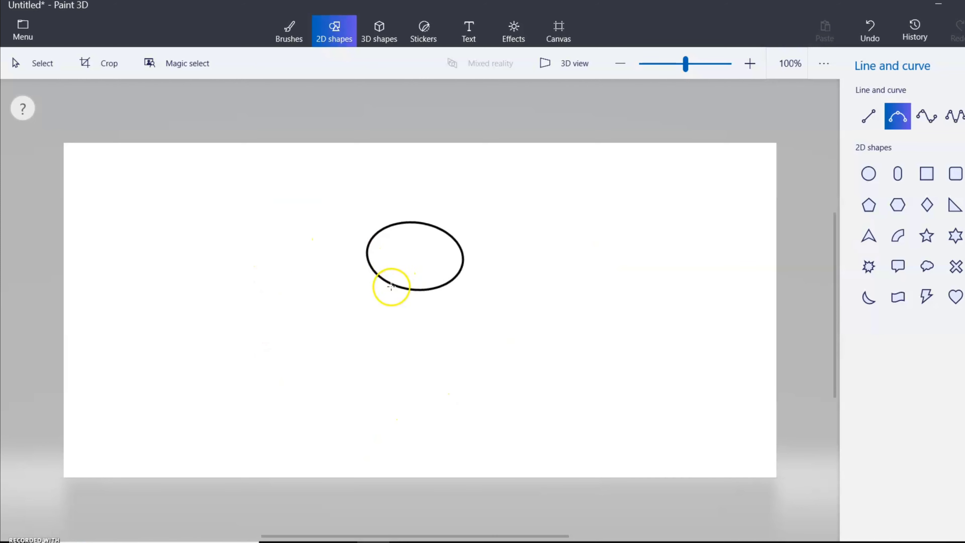
pyautogui.moveTo(349, 352); pyautogui.dragTo(353, 361)
pyautogui.moveTo(376, 318); pyautogui.dragTo(350, 307)
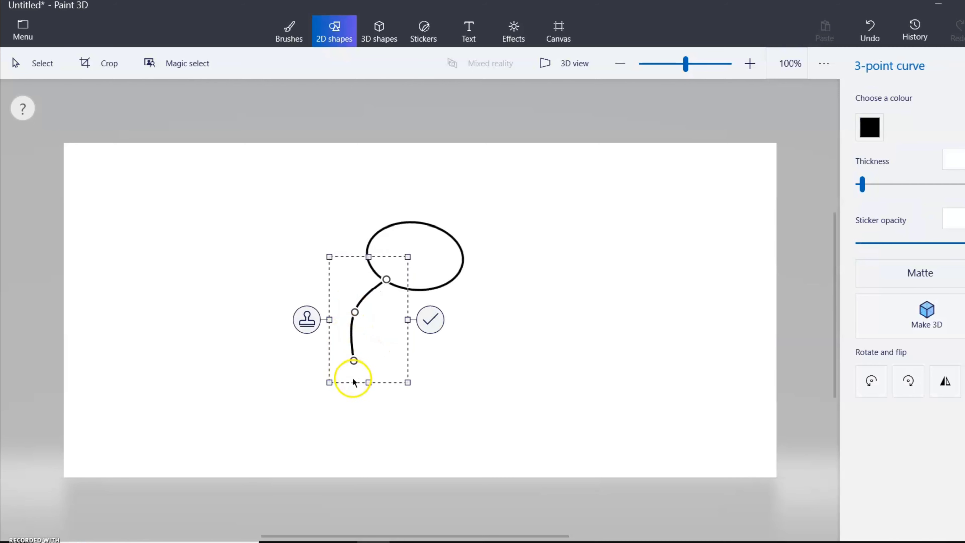
pyautogui.moveTo(354, 360); pyautogui.dragTo(350, 368)
pyautogui.moveTo(355, 312)
pyautogui.mouseDown()
pyautogui.moveTo(366, 317)
pyautogui.moveTo(347, 321)
pyautogui.mouseUp()
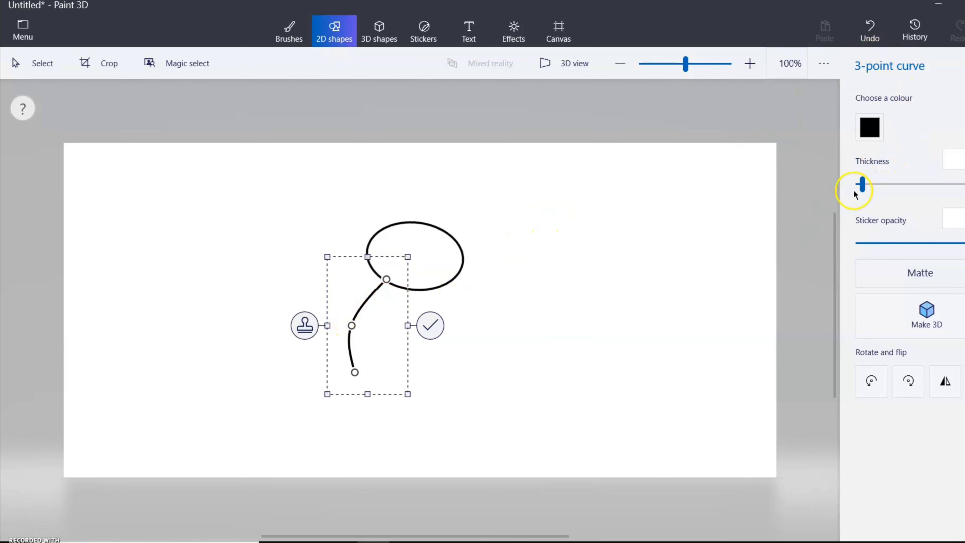
pyautogui.click(803, 218)
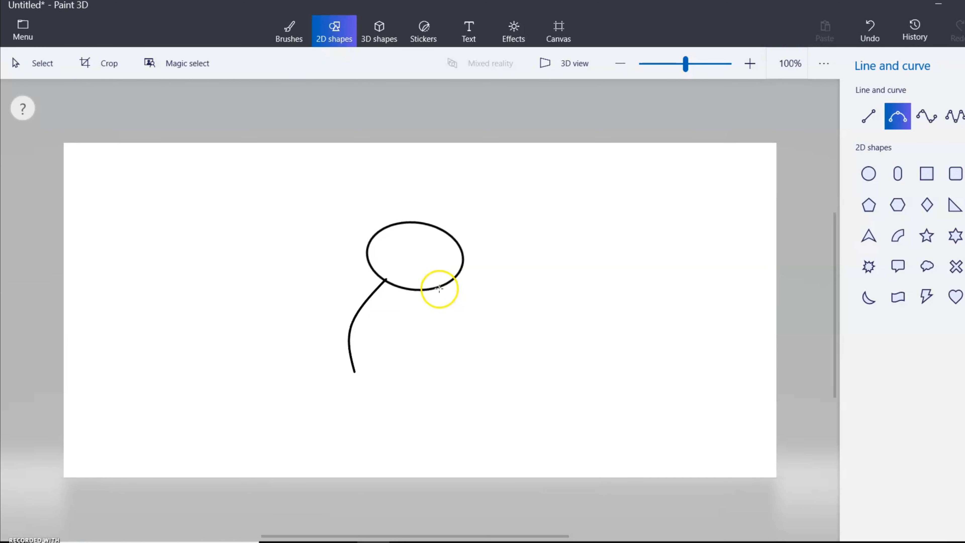
pyautogui.moveTo(437, 290); pyautogui.dragTo(436, 380)
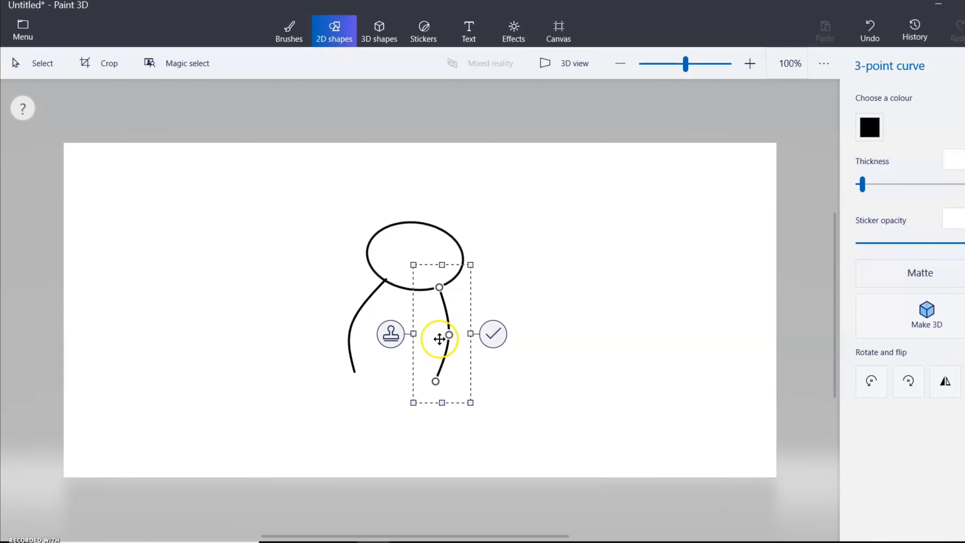
pyautogui.click(700, 236)
# - Draw a small U-shaped foot with a 4-point curve at the lower end of the body's right side
pyautogui.click(897, 115)
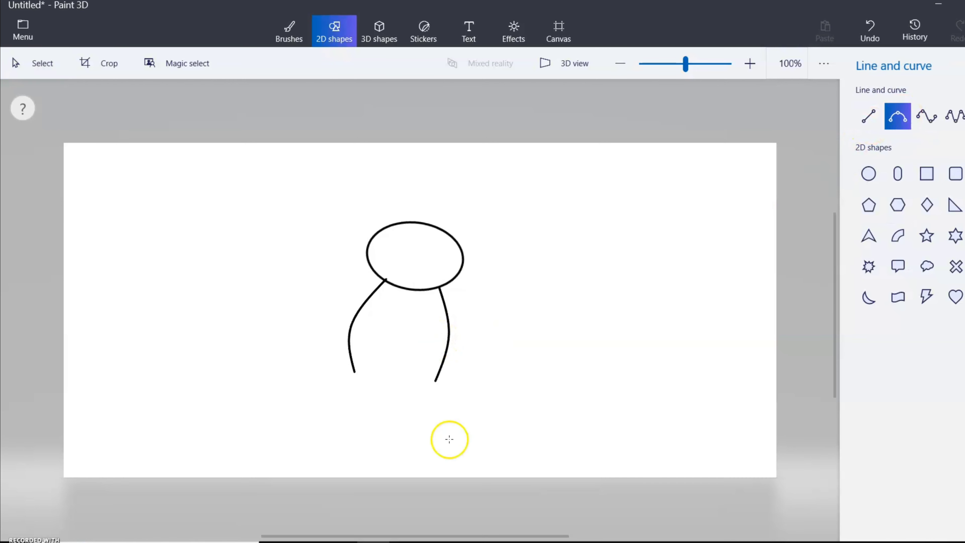
pyautogui.click(926, 116)
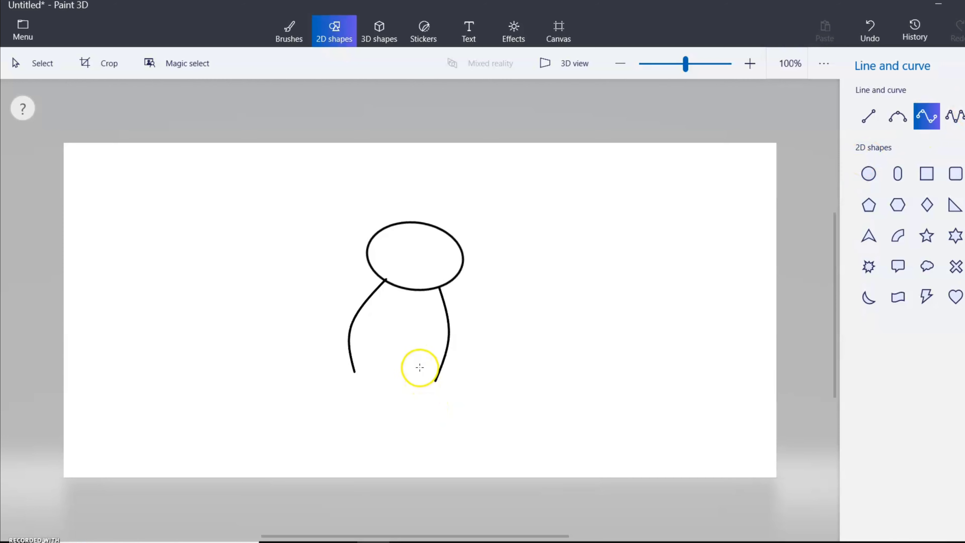
pyautogui.moveTo(434, 381); pyautogui.dragTo(434, 380)
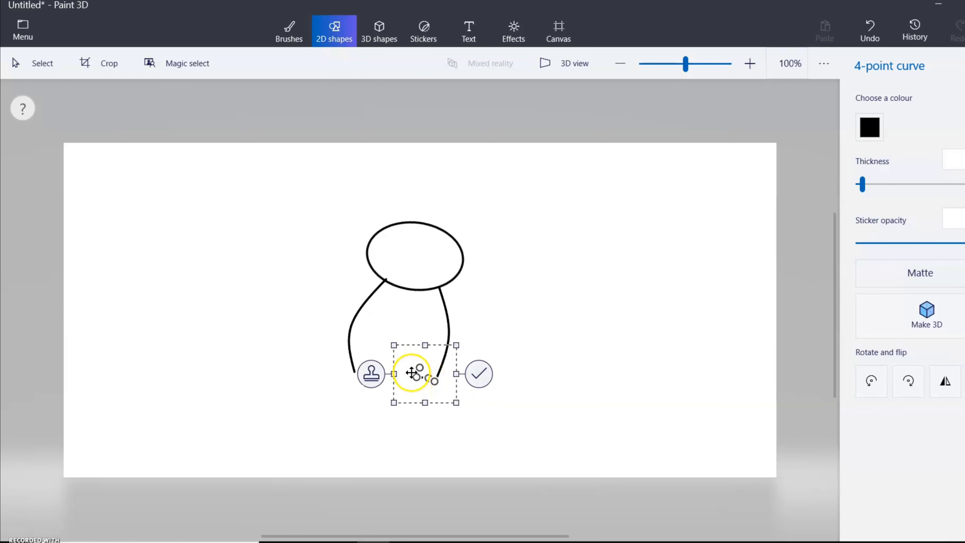
pyautogui.moveTo(424, 381); pyautogui.dragTo(415, 384)
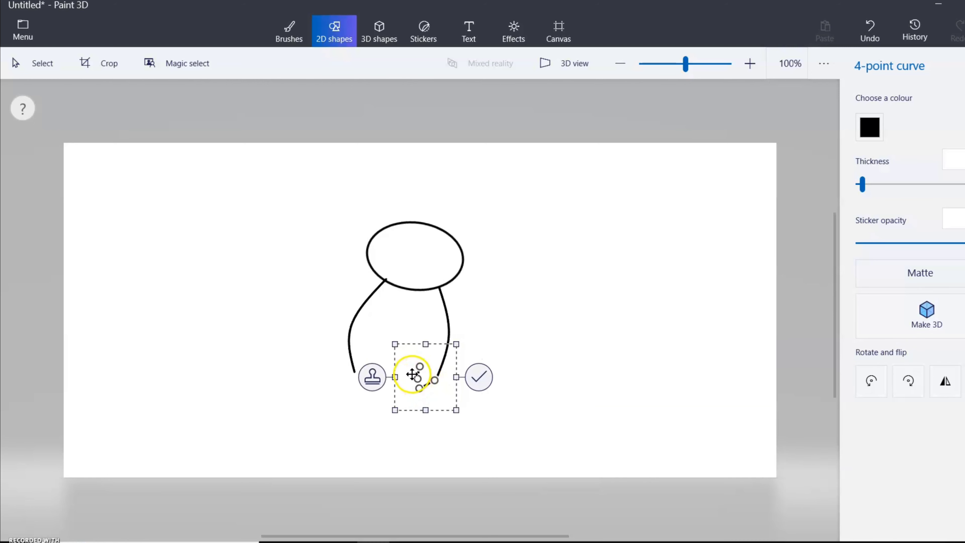
pyautogui.moveTo(408, 375)
pyautogui.mouseDown()
pyautogui.moveTo(433, 380)
pyautogui.moveTo(408, 387)
pyautogui.moveTo(415, 365)
pyautogui.mouseUp()
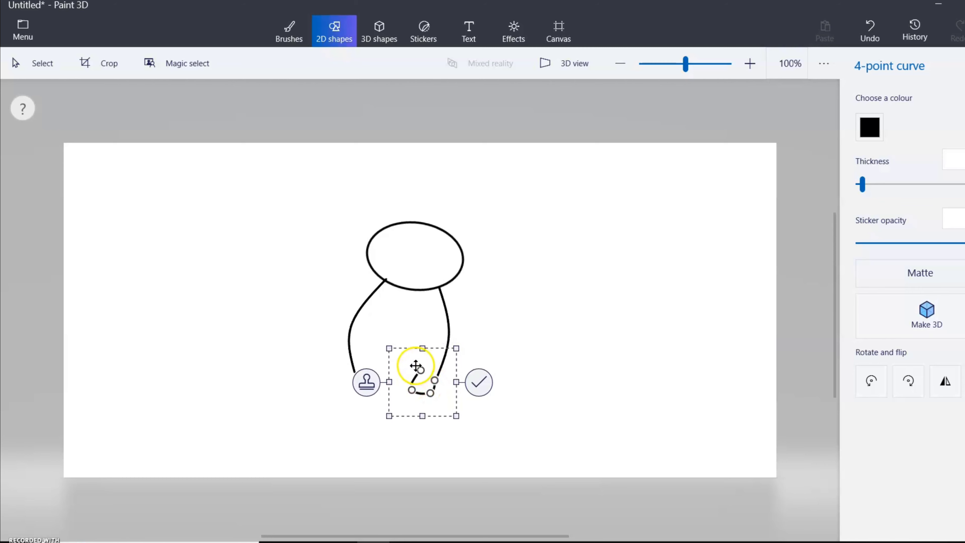
pyautogui.click(492, 387)
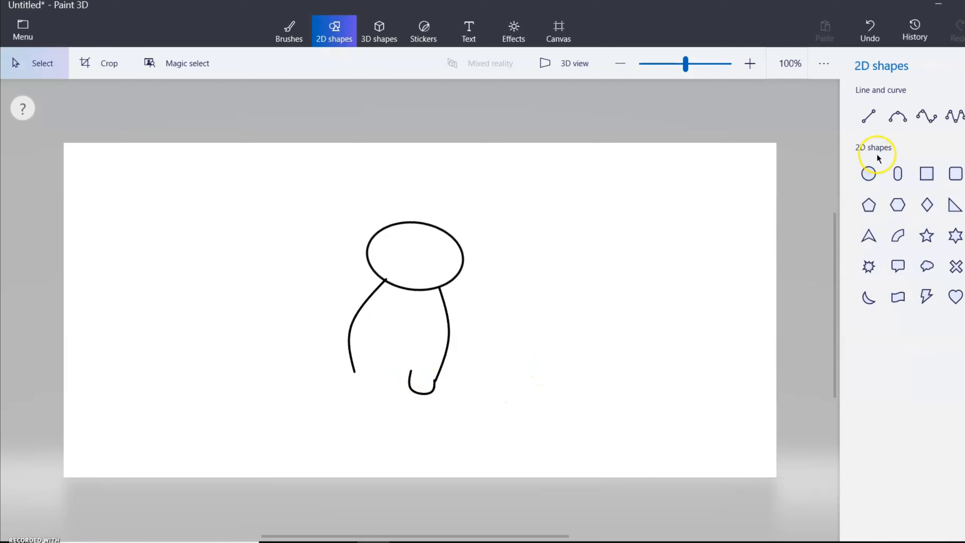
# - Draw a matching U-shaped foot with a 4-point curve at the lower end of the body's left side
pyautogui.click(915, 120)
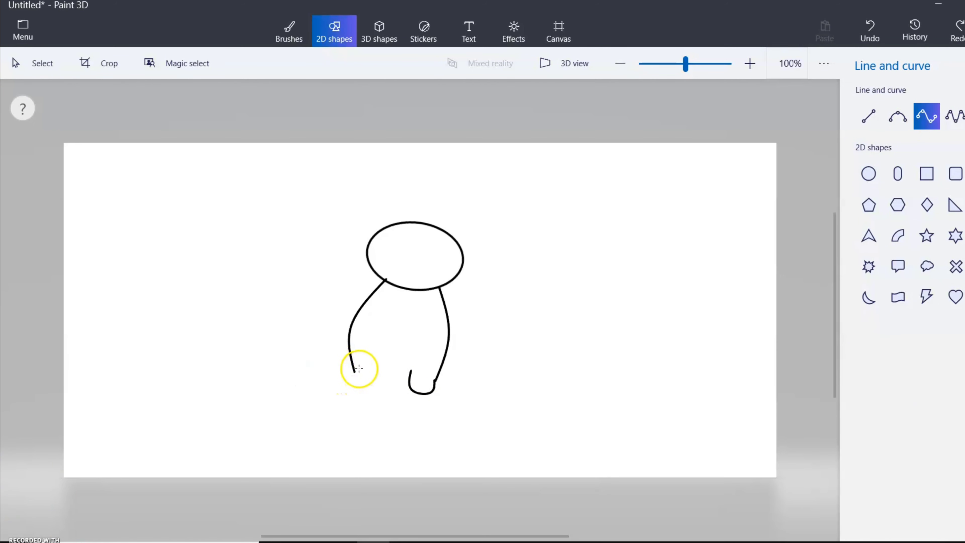
pyautogui.moveTo(375, 368)
pyautogui.mouseDown()
pyautogui.moveTo(372, 389)
pyautogui.moveTo(350, 386)
pyautogui.moveTo(390, 351)
pyautogui.mouseUp()
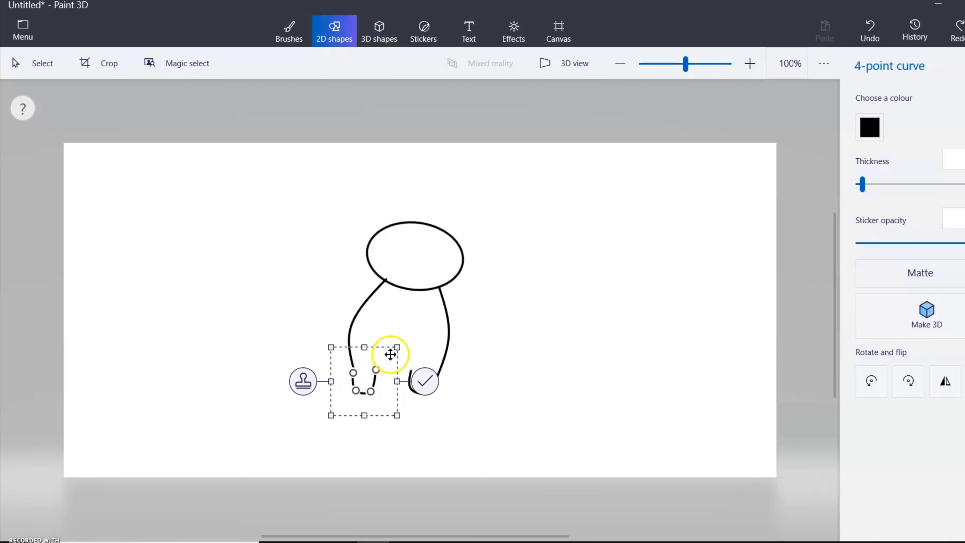
pyautogui.click(224, 388)
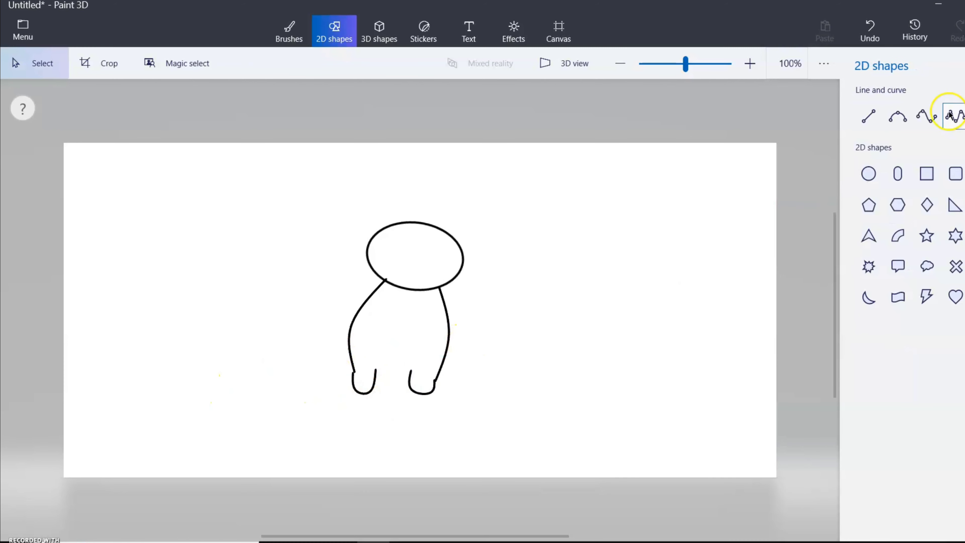
# - Connect the inner ends of the two feet with a short, slightly sagging 3-point curve
pyautogui.click(888, 120)
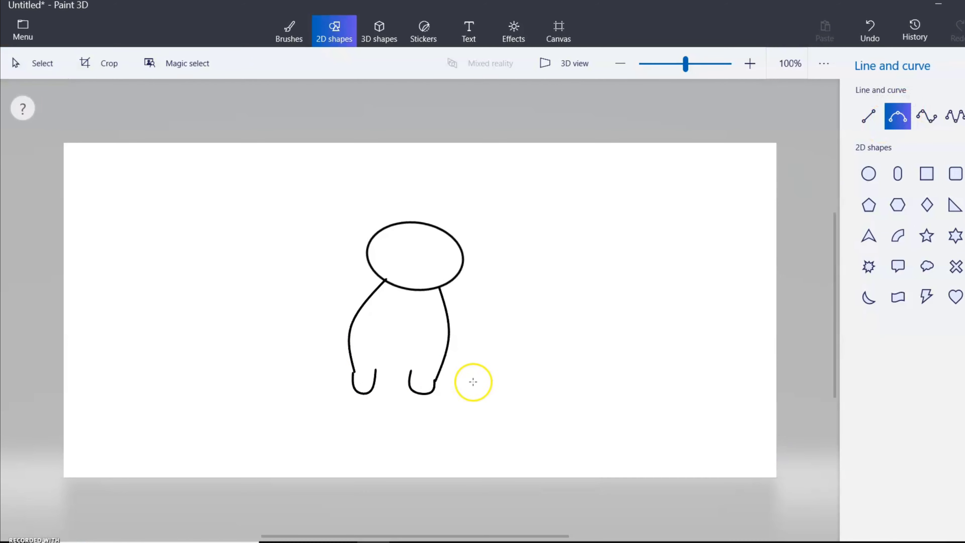
pyautogui.moveTo(412, 372)
pyautogui.mouseDown()
pyautogui.moveTo(379, 382)
pyautogui.moveTo(376, 373)
pyautogui.moveTo(407, 379)
pyautogui.mouseUp()
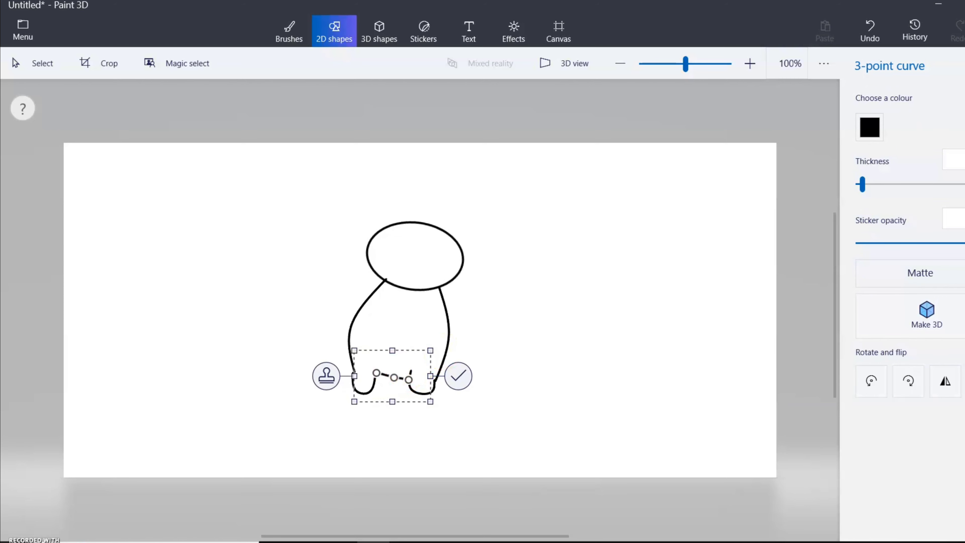
pyautogui.click(314, 480)
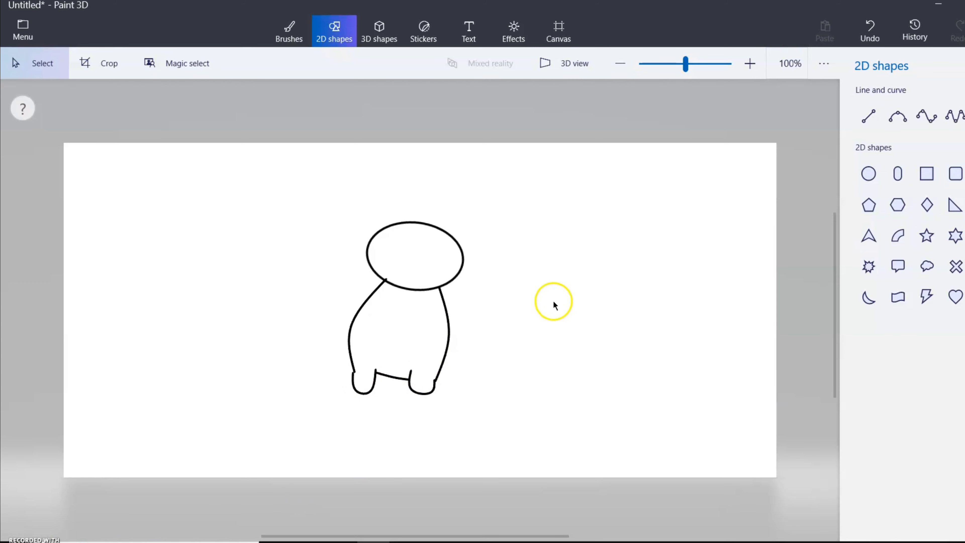
# - Try a short sagging 3-point curve across the top of the right foot
pyautogui.click(900, 114)
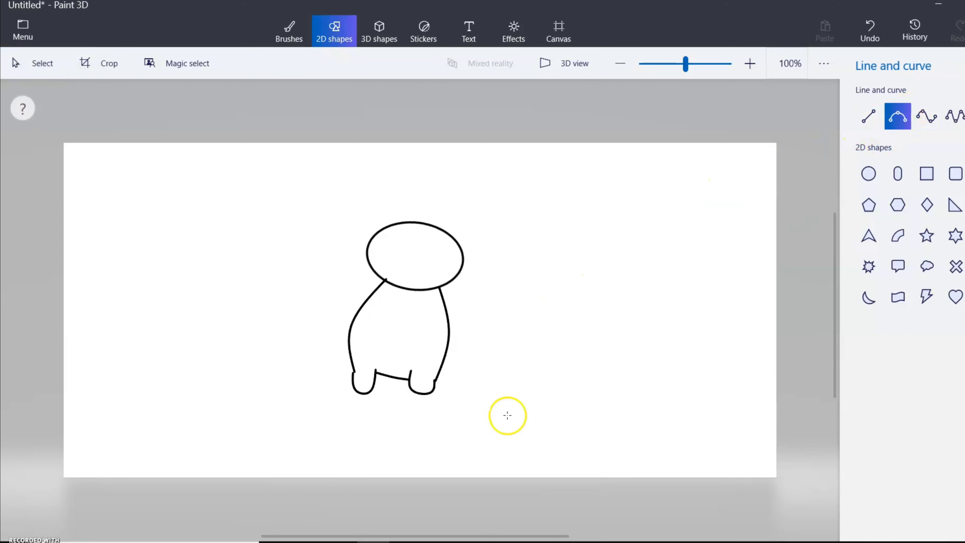
pyautogui.moveTo(413, 375)
pyautogui.mouseDown()
pyautogui.moveTo(440, 373)
pyautogui.moveTo(402, 379)
pyautogui.moveTo(389, 393)
pyautogui.moveTo(405, 373)
pyautogui.moveTo(425, 375)
pyautogui.mouseUp()
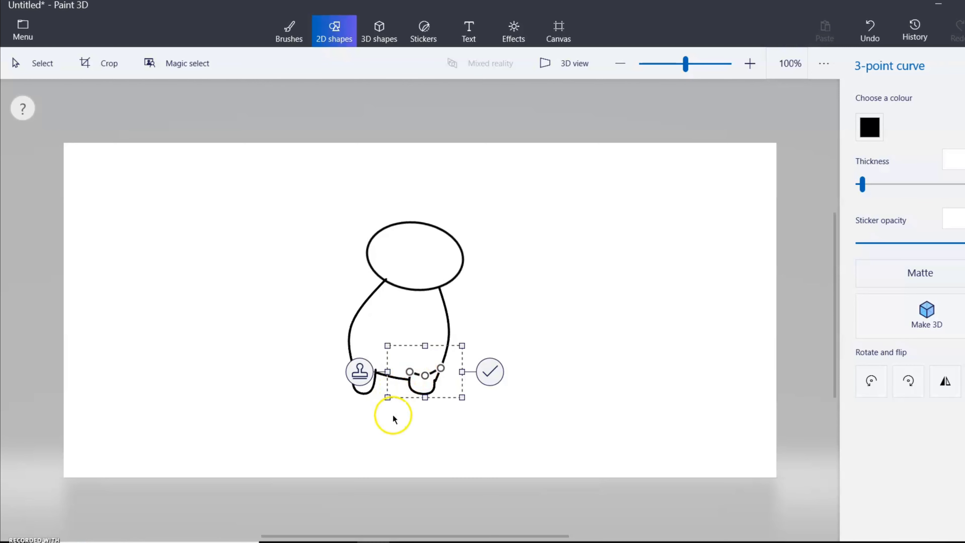
pyautogui.click(412, 424)
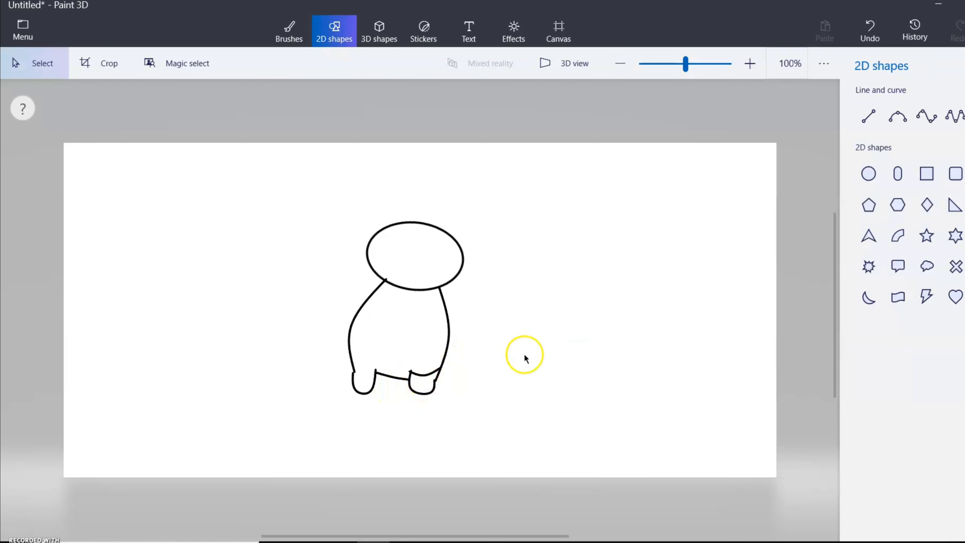
# - Try a 3-point curve above the feet, from the right foot's inner edge to the body's left side
pyautogui.click(897, 115)
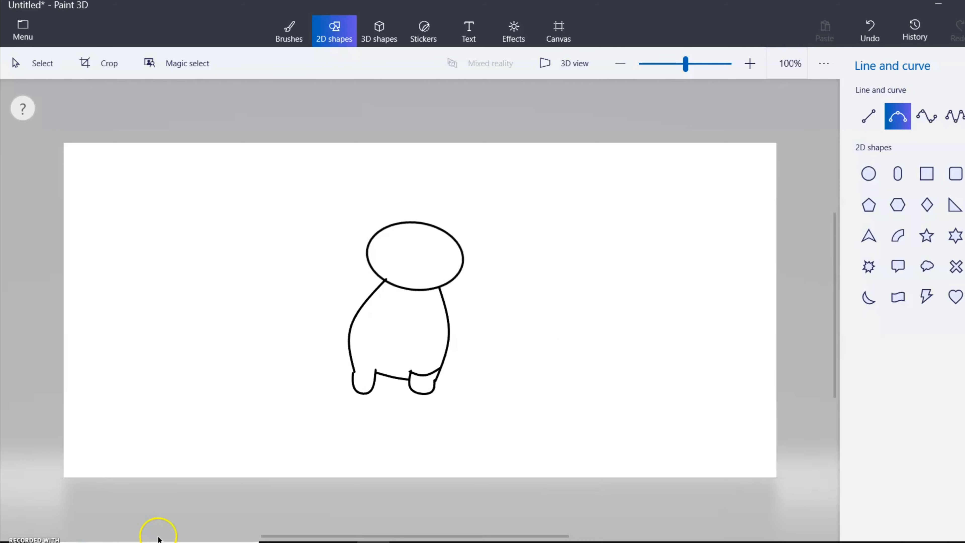
pyautogui.moveTo(411, 370)
pyautogui.mouseDown()
pyautogui.moveTo(395, 378)
pyautogui.moveTo(352, 369)
pyautogui.moveTo(353, 357)
pyautogui.moveTo(379, 371)
pyautogui.moveTo(379, 360)
pyautogui.moveTo(351, 355)
pyautogui.moveTo(386, 364)
pyautogui.mouseUp()
pyautogui.click(377, 367)
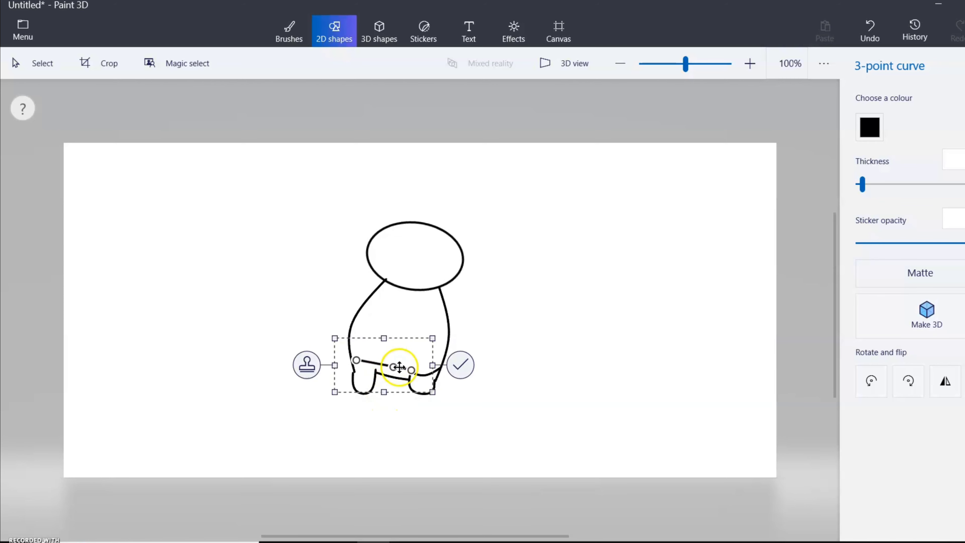
pyautogui.moveTo(409, 372); pyautogui.dragTo(423, 381)
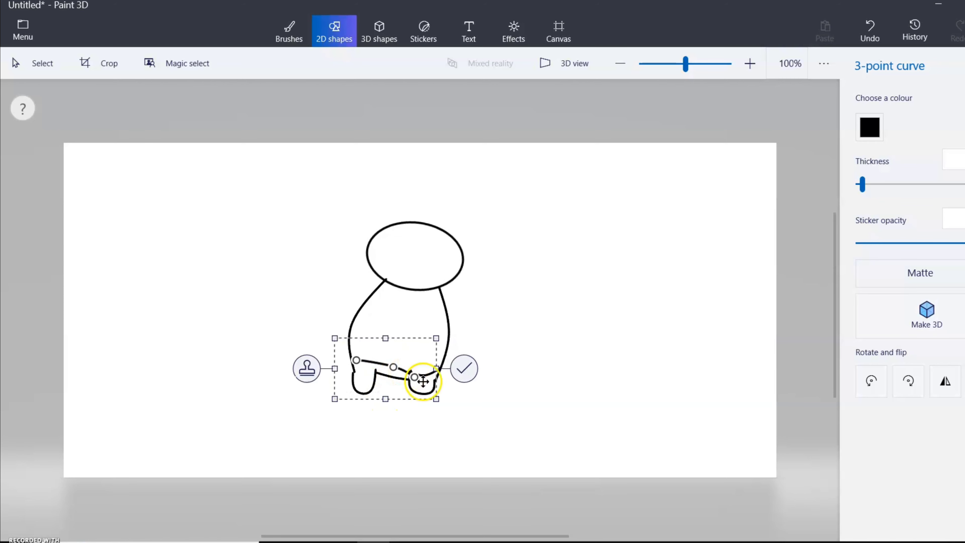
pyautogui.click(447, 381)
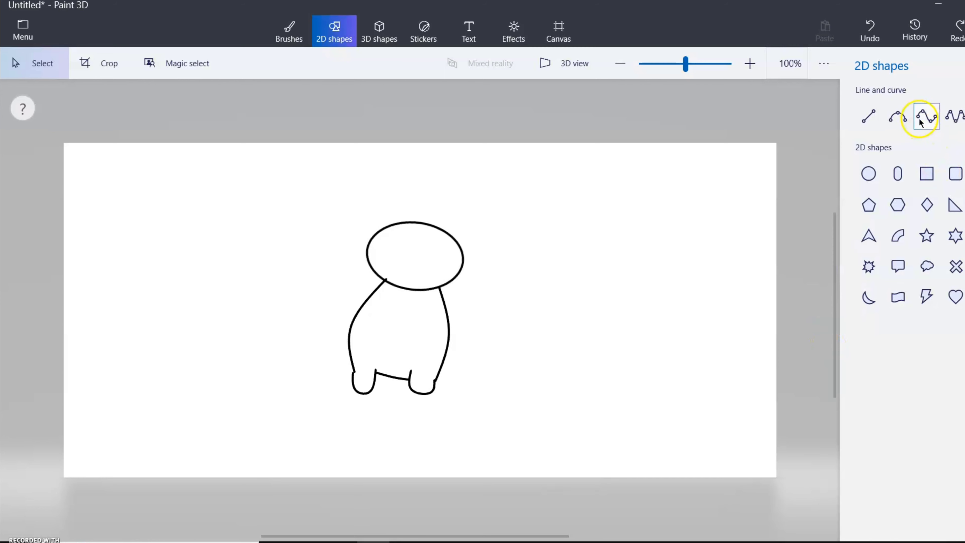
# - Draw a sagging 4-point curve across the tops of both feet, joining the body's right and left sides
pyautogui.click(927, 116)
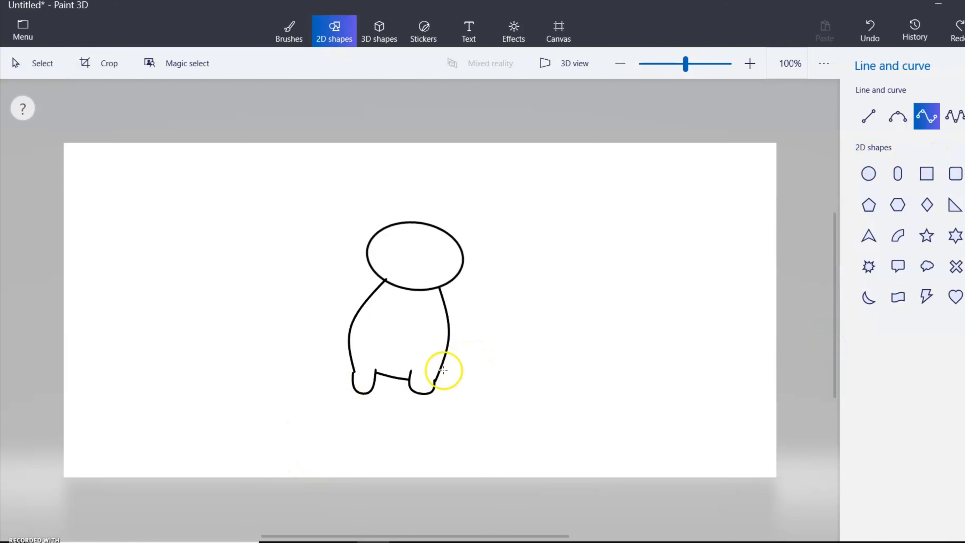
pyautogui.moveTo(430, 374); pyautogui.dragTo(348, 355)
pyautogui.click(308, 404)
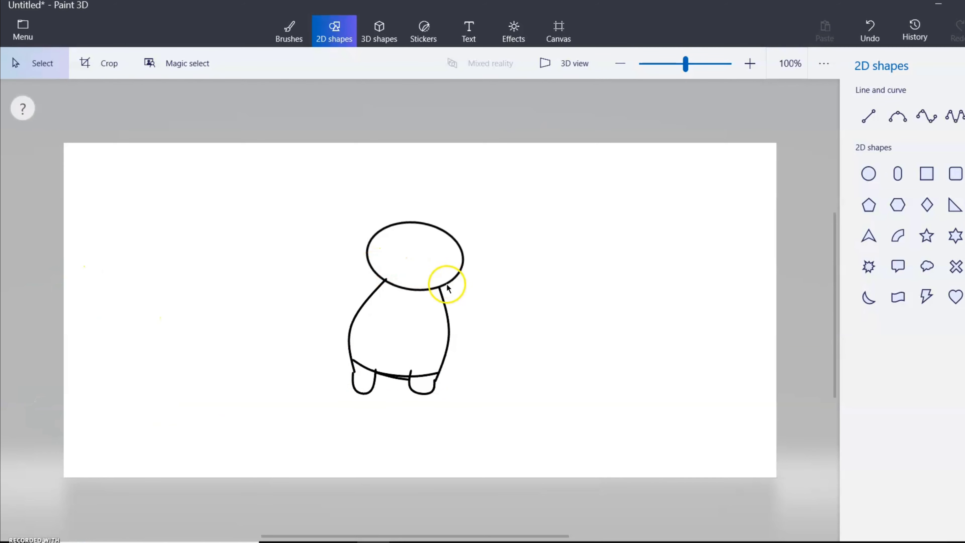
# - Draw a rounded arm with a 4-point curve, from the body's right shoulder outward and back to its side
pyautogui.click(927, 115)
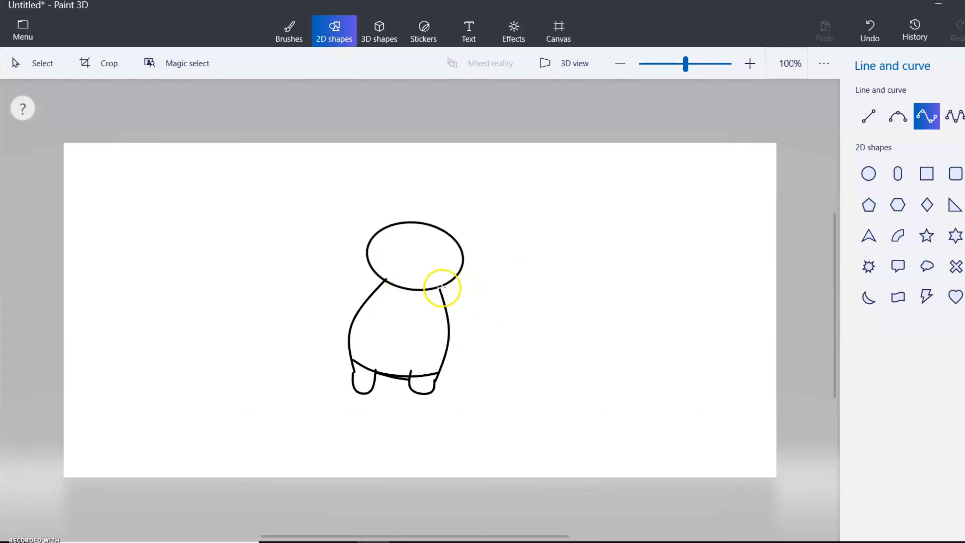
pyautogui.moveTo(441, 287); pyautogui.dragTo(450, 318)
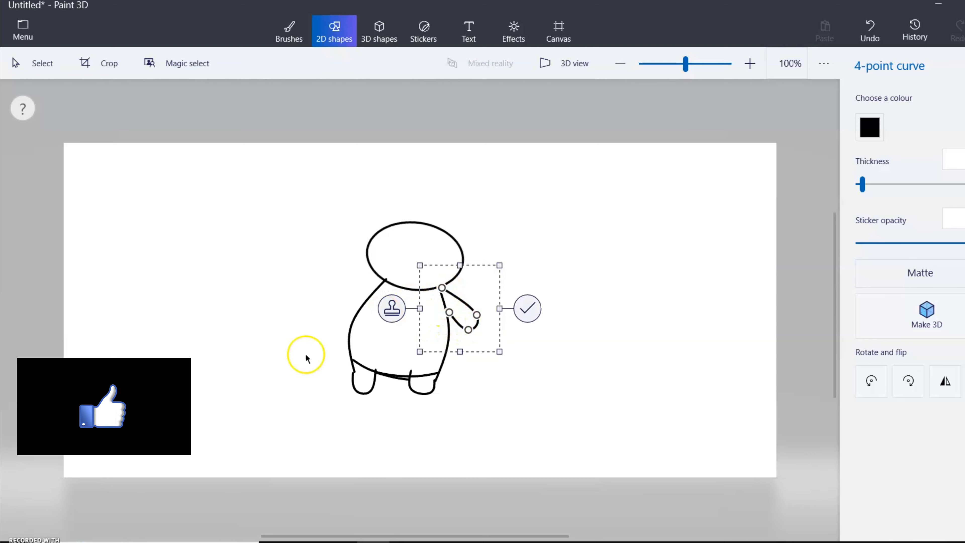
pyautogui.click(219, 371)
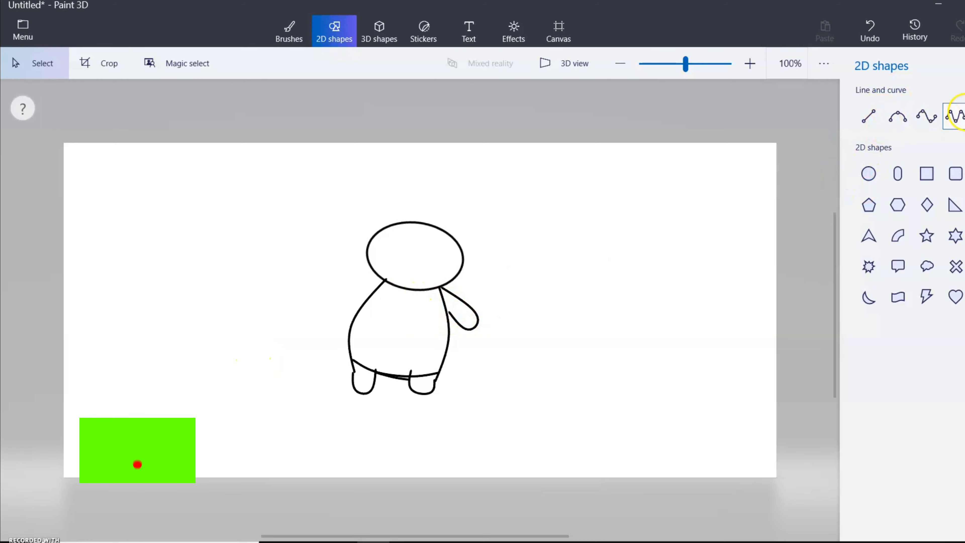
# - Draw an upward-arching 3-point curve across the upper body, from its left side to its right side where the arm meets it
pyautogui.click(897, 116)
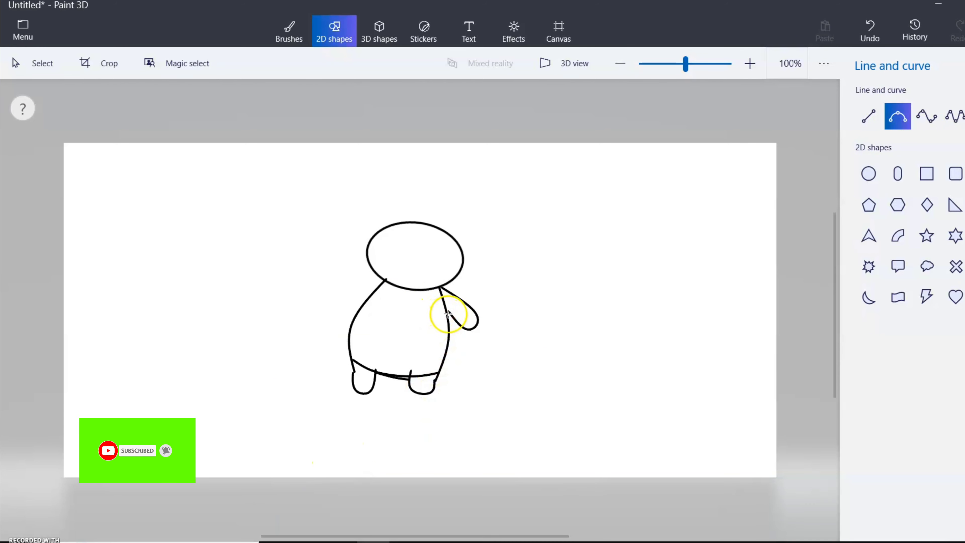
pyautogui.moveTo(373, 323); pyautogui.dragTo(369, 296)
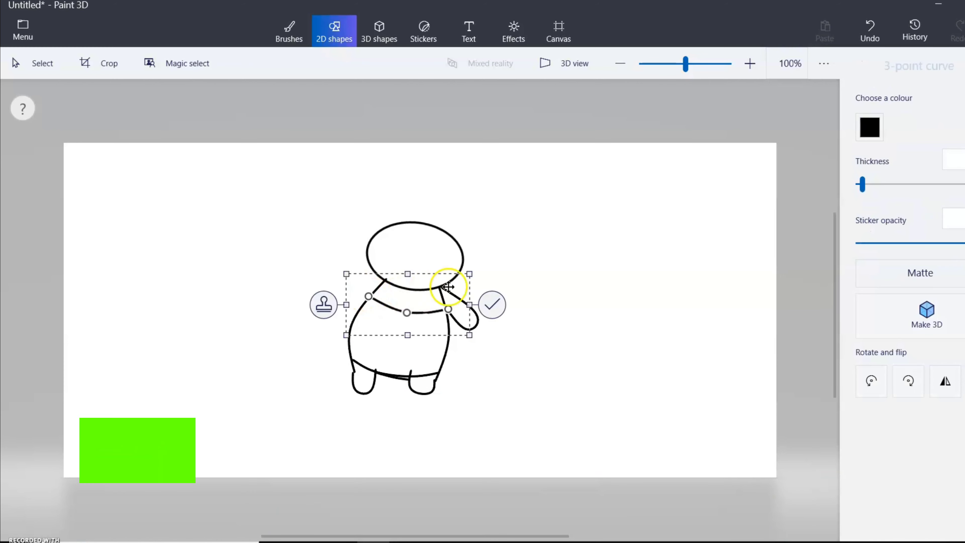
pyautogui.moveTo(446, 310); pyautogui.dragTo(401, 300)
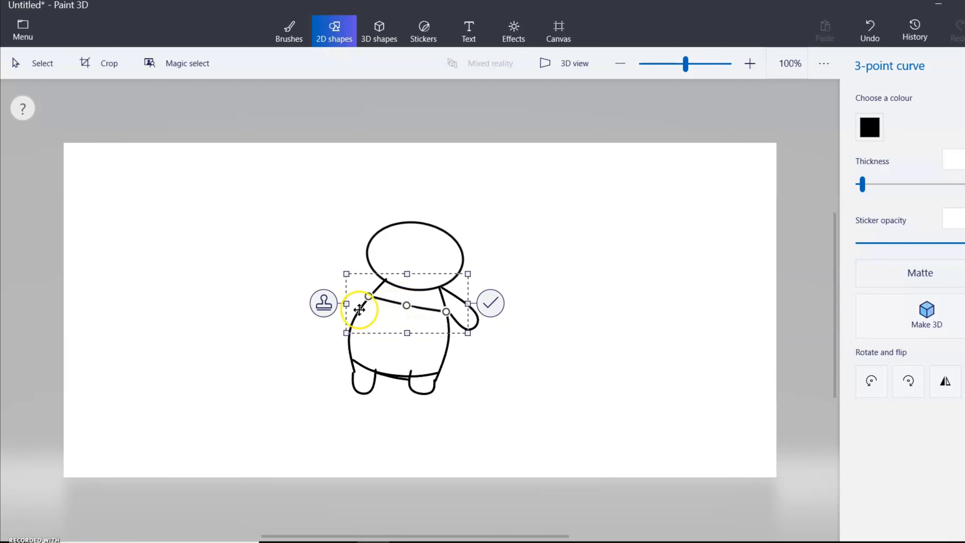
pyautogui.moveTo(367, 298); pyautogui.dragTo(366, 305)
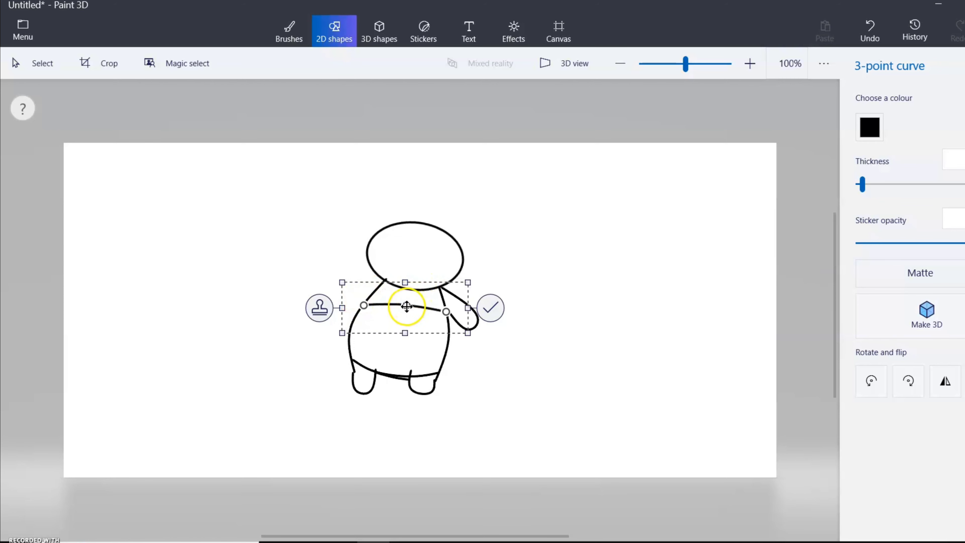
pyautogui.moveTo(406, 298); pyautogui.dragTo(445, 305)
pyautogui.click(546, 309)
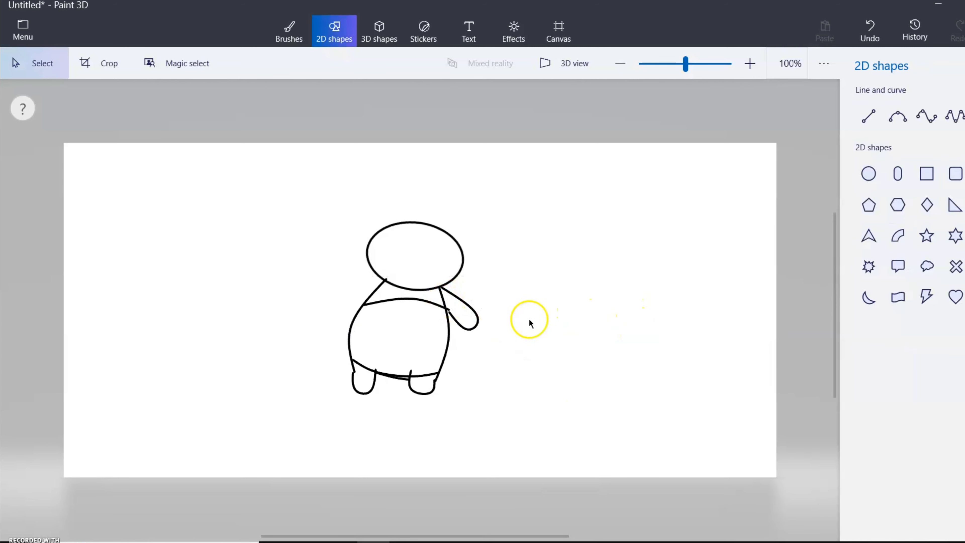
# - Draw a raised, rounded left arm with a 4-point curve, from the body's left shoulder outward and up to the head's left side
pyautogui.click(924, 116)
pyautogui.click(926, 115)
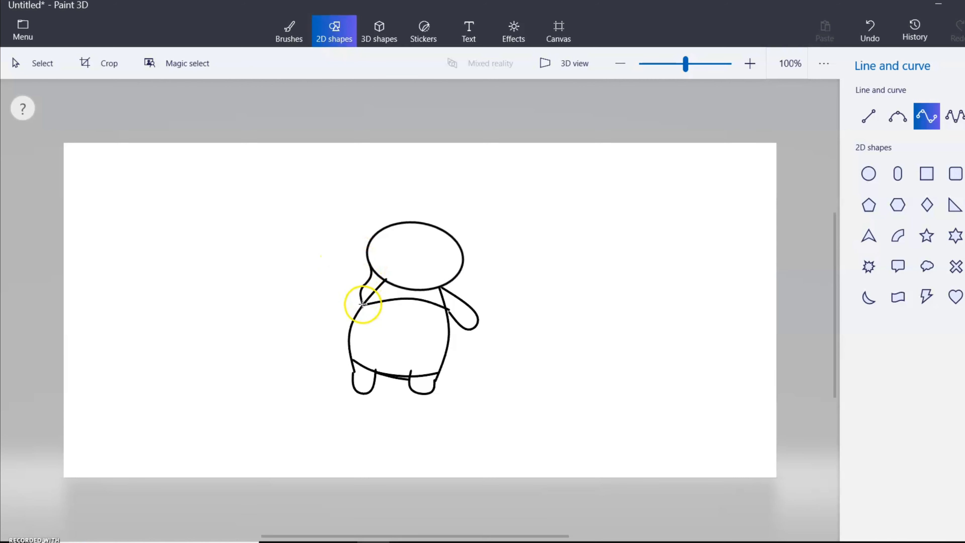
pyautogui.moveTo(359, 304); pyautogui.dragTo(370, 263)
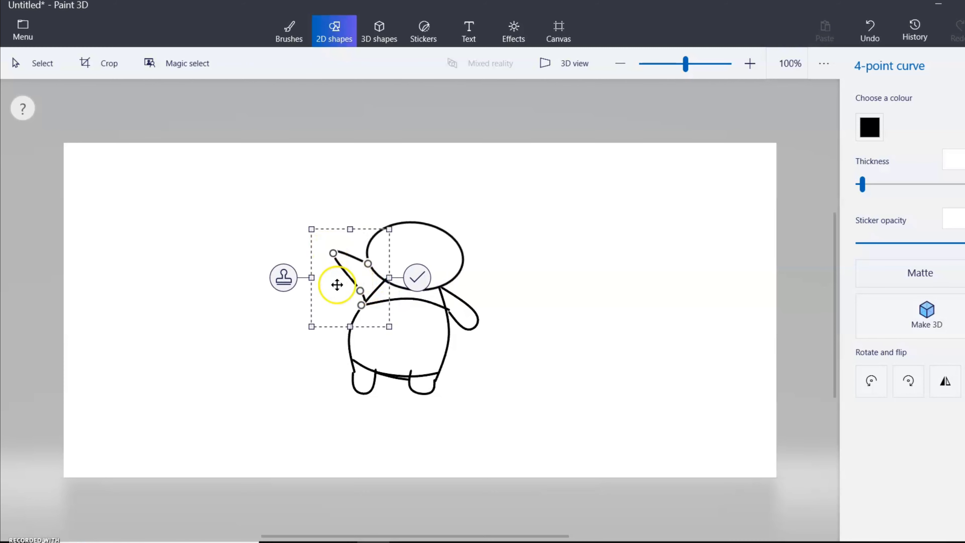
pyautogui.moveTo(354, 286); pyautogui.dragTo(331, 259)
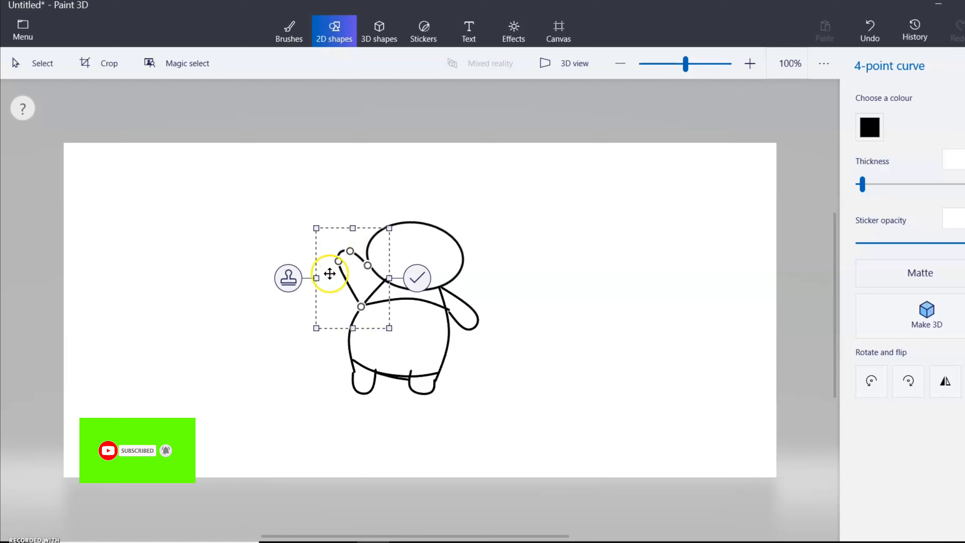
pyautogui.moveTo(361, 304); pyautogui.dragTo(367, 303)
pyautogui.click(329, 353)
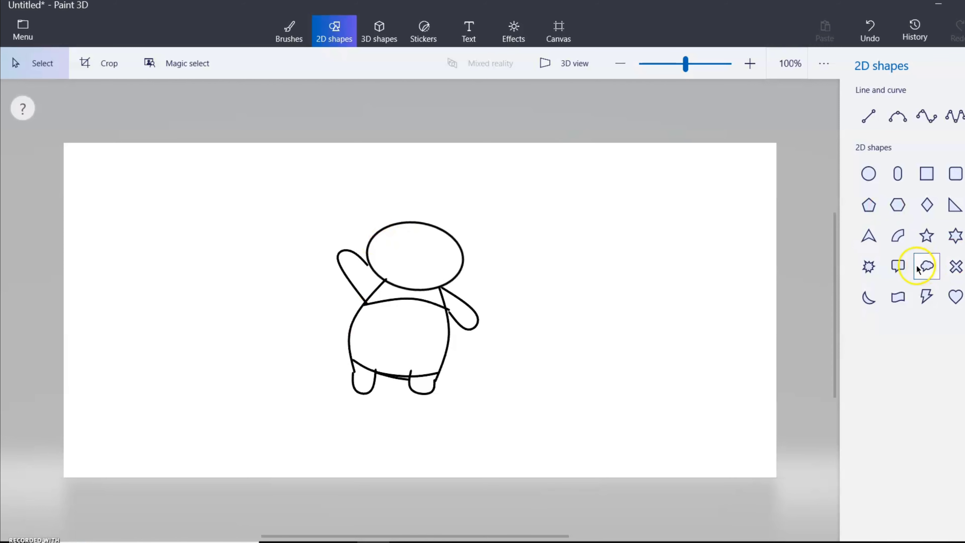
pyautogui.click(898, 116)
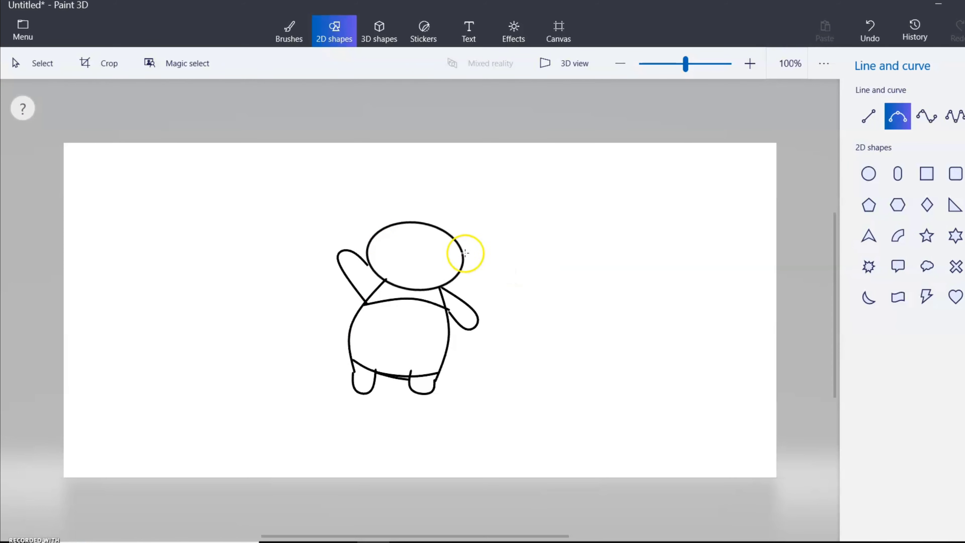
pyautogui.moveTo(439, 221)
pyautogui.mouseDown()
pyautogui.moveTo(482, 209)
pyautogui.moveTo(459, 241)
pyautogui.moveTo(468, 246)
pyautogui.moveTo(452, 229)
pyautogui.moveTo(460, 221)
pyautogui.moveTo(443, 231)
pyautogui.mouseUp()
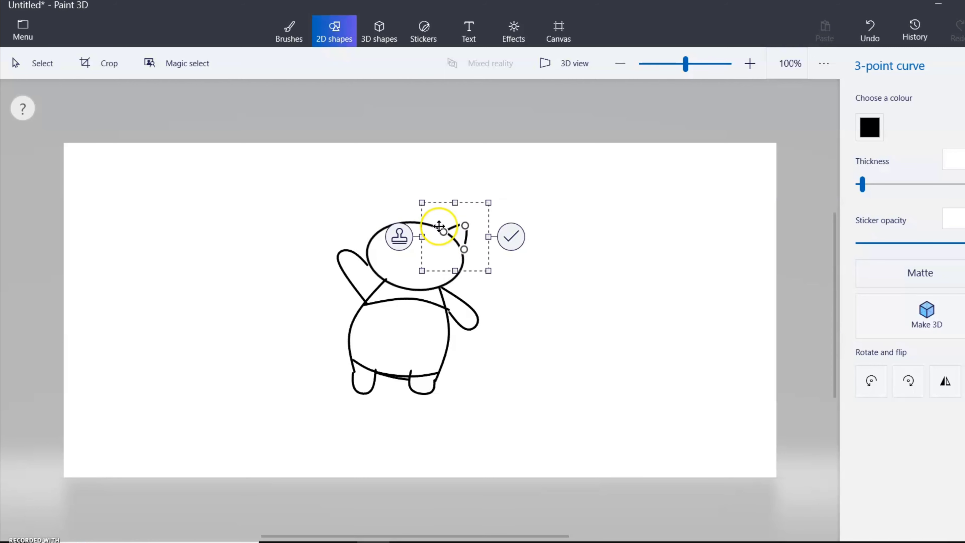
pyautogui.press('Delete')
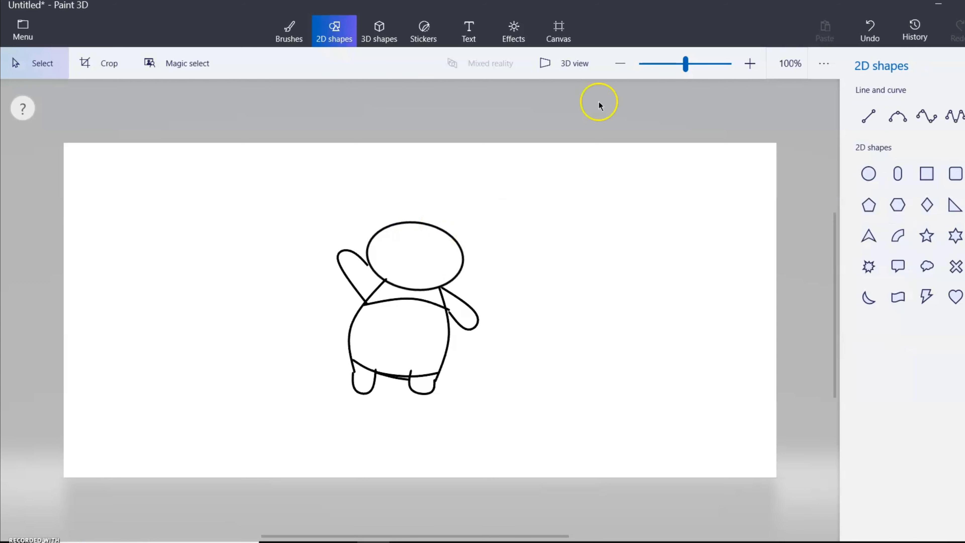
# - Draw two small rounded ears with 4-point curves, one on the head's upper left and one on its upper right
pyautogui.click(926, 118)
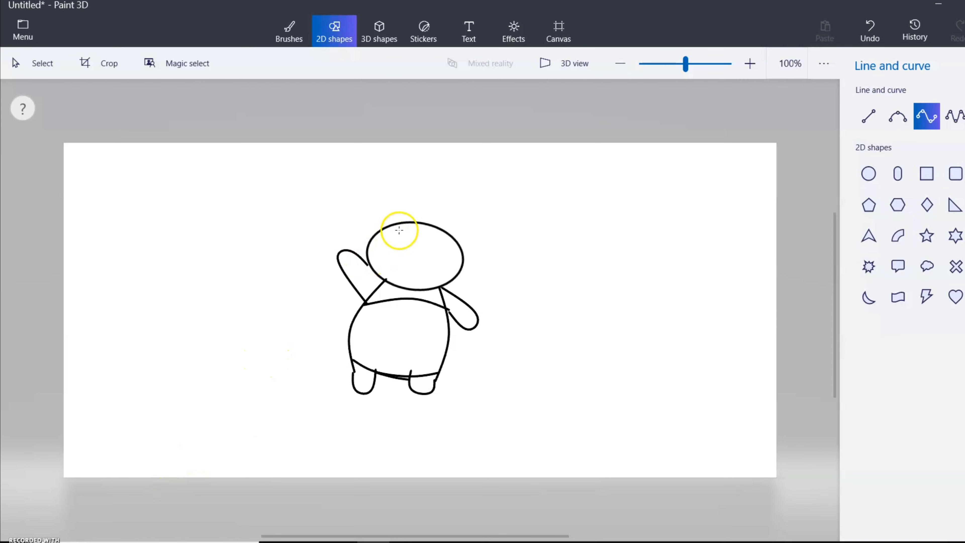
pyautogui.moveTo(397, 221)
pyautogui.mouseDown()
pyautogui.moveTo(377, 216)
pyautogui.moveTo(376, 233)
pyautogui.moveTo(382, 209)
pyautogui.moveTo(382, 222)
pyautogui.moveTo(372, 214)
pyautogui.mouseUp()
pyautogui.click(513, 182)
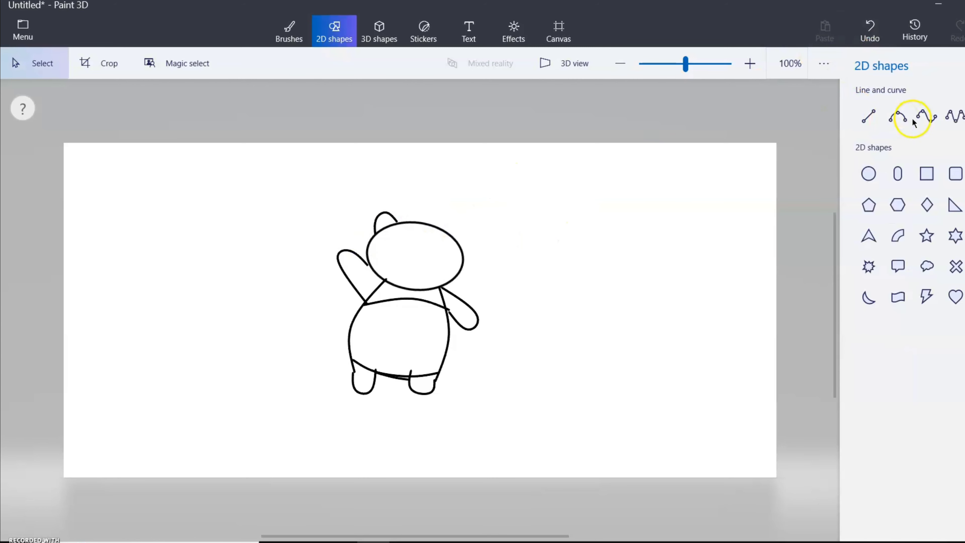
pyautogui.click(923, 118)
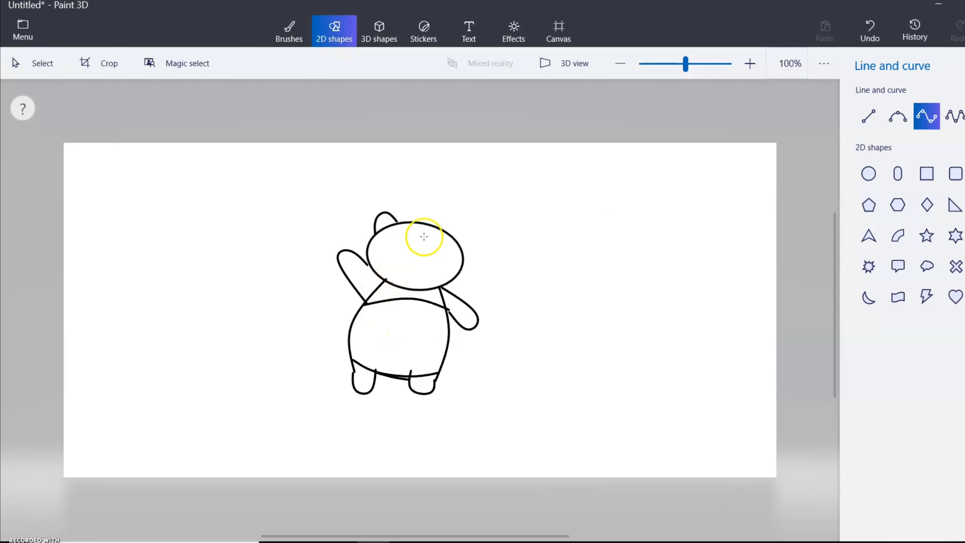
pyautogui.moveTo(449, 233)
pyautogui.mouseDown()
pyautogui.moveTo(468, 252)
pyautogui.moveTo(455, 226)
pyautogui.mouseUp()
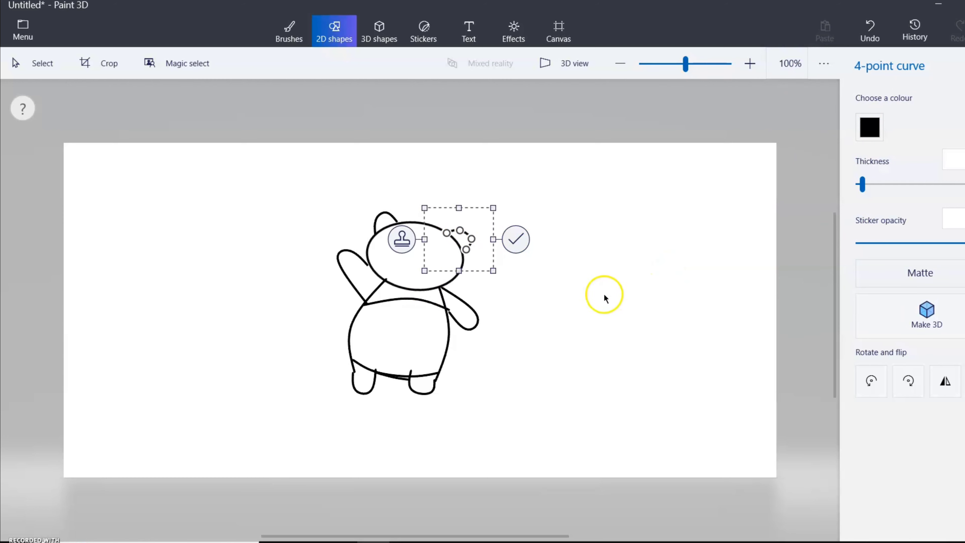
pyautogui.click(594, 293)
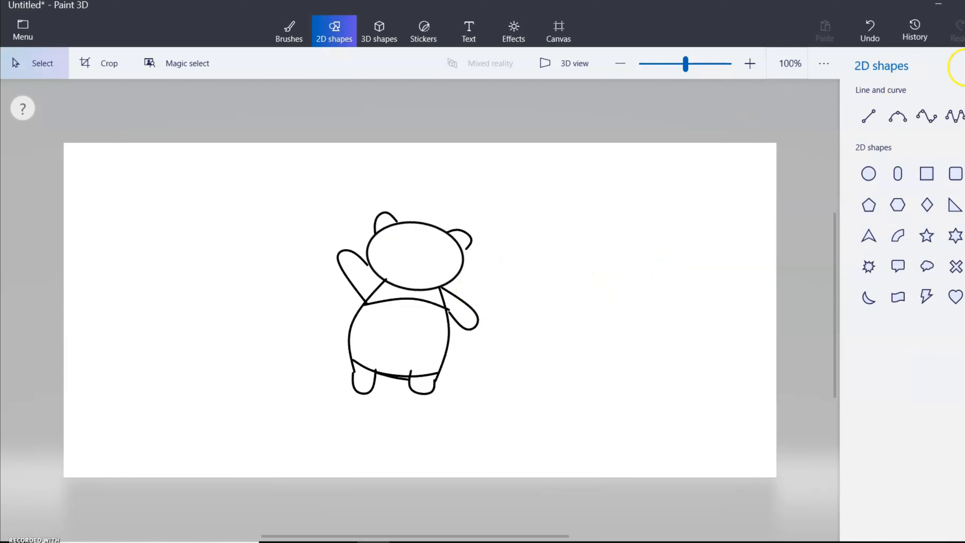
# - Close the gap between the right ear's lower end and the head with a short straight line
pyautogui.scroll(1, 470, 241)
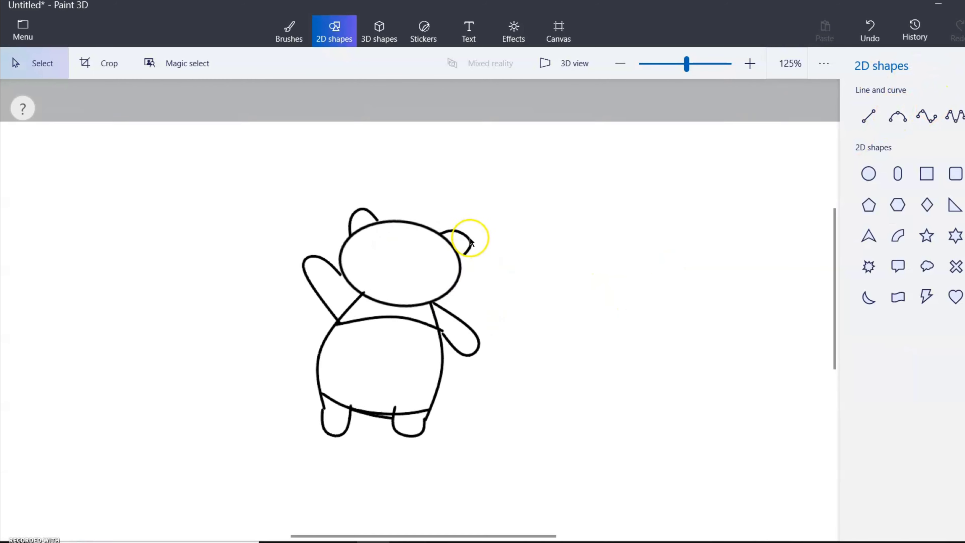
pyautogui.scroll(2, 471, 242)
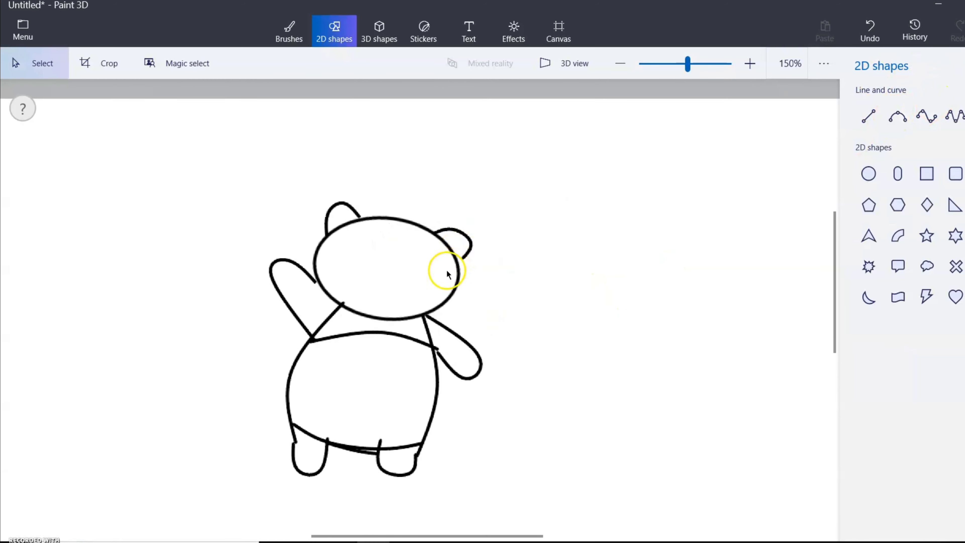
pyautogui.click(870, 116)
pyautogui.moveTo(480, 236); pyautogui.dragTo(466, 253)
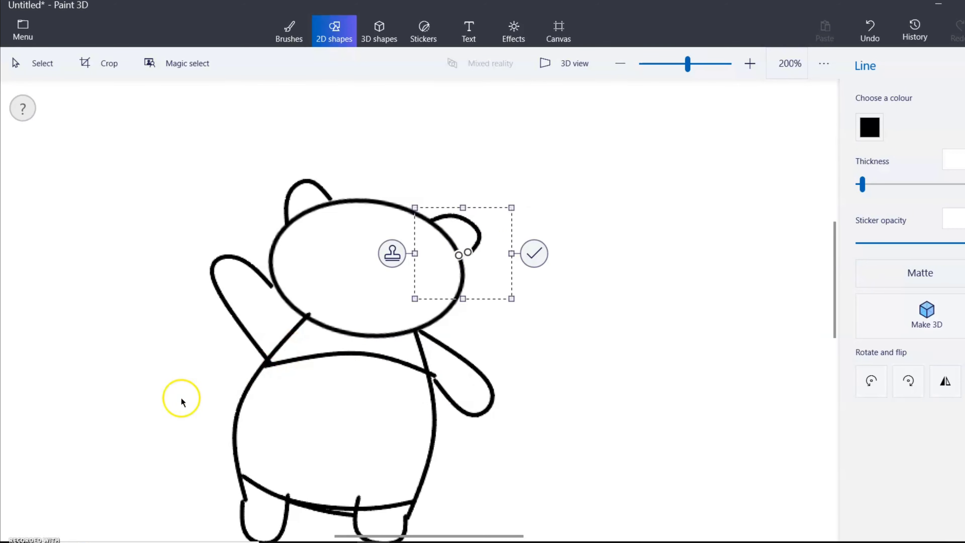
pyautogui.click(158, 387)
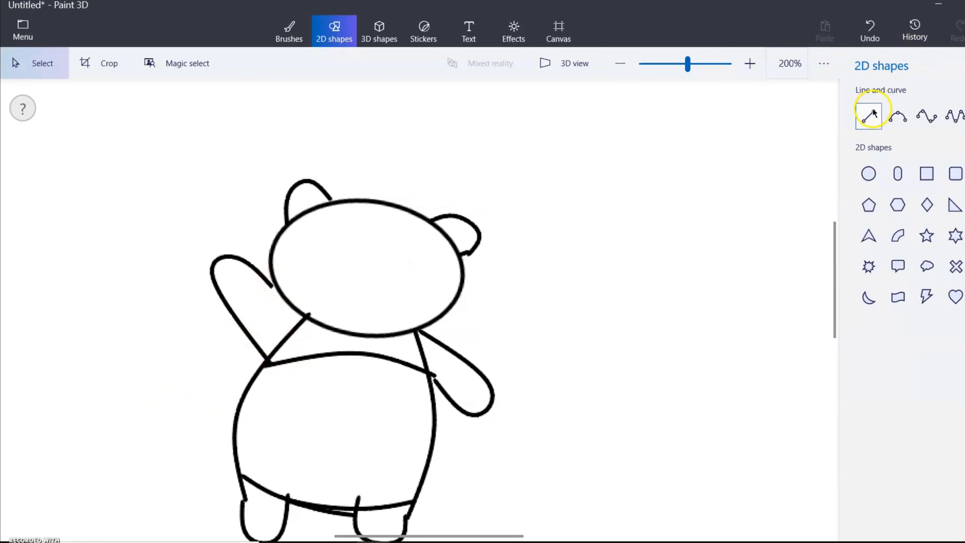
# - Close the arm outlines with short lines, joining the raised arm to the head and the lowered arm's inner end to the body
pyautogui.click(868, 116)
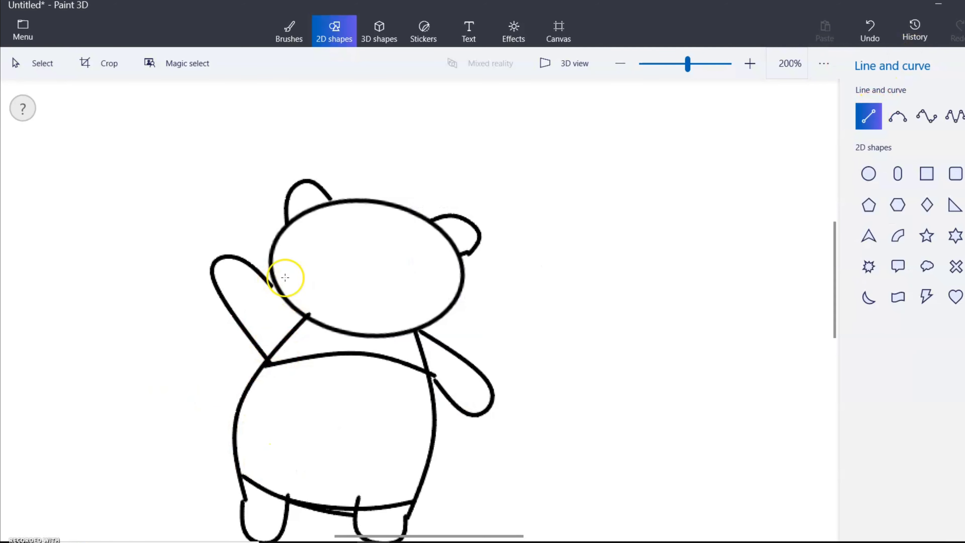
pyautogui.moveTo(273, 288); pyautogui.dragTo(279, 292)
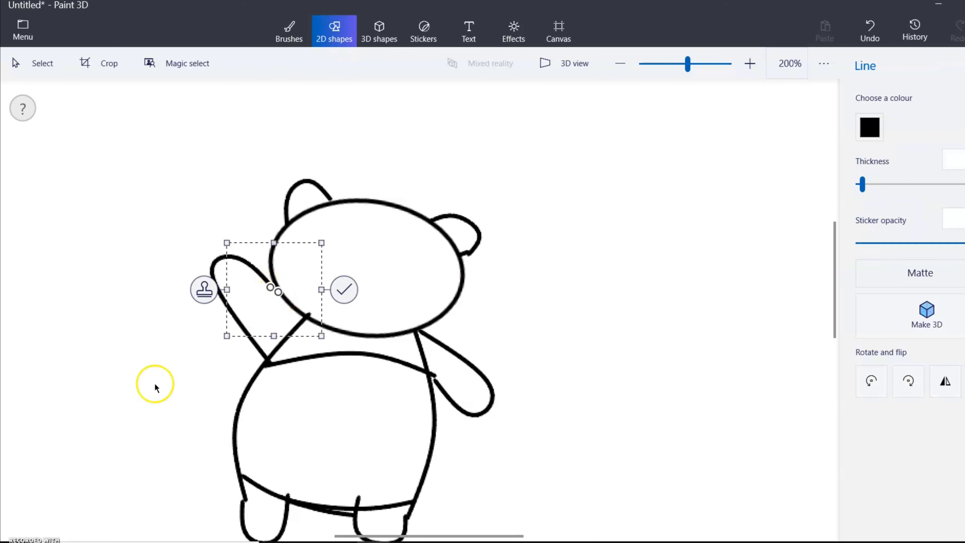
pyautogui.click(40, 444)
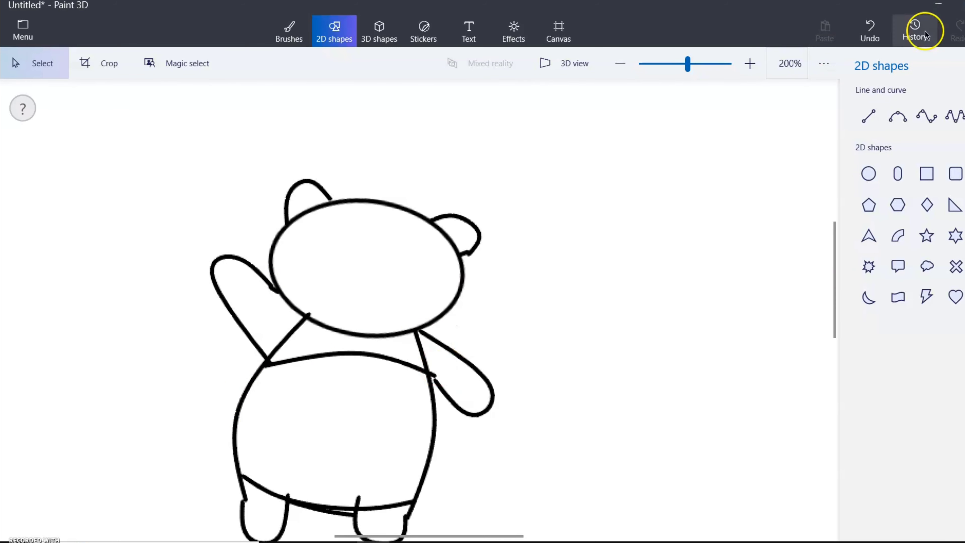
pyautogui.click(869, 116)
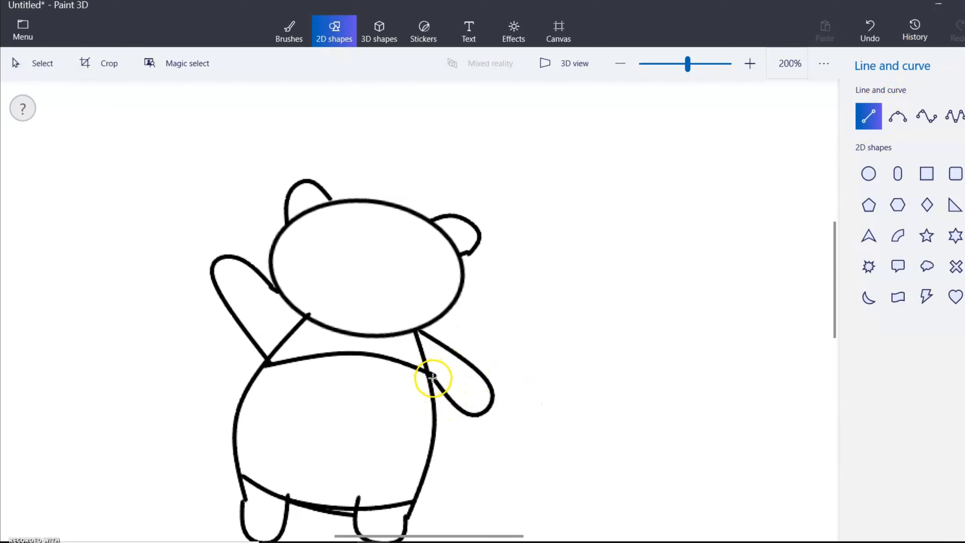
pyautogui.moveTo(435, 381); pyautogui.dragTo(436, 381)
pyautogui.click(89, 501)
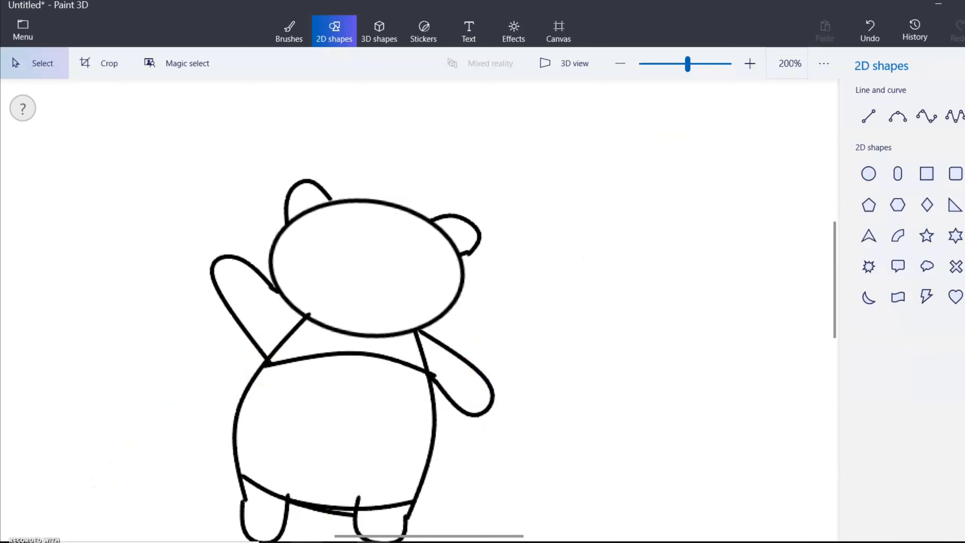
# - Fill the thin gap between the two curves at the bottom of the belly, between the feet, with a straight line
pyautogui.click(869, 116)
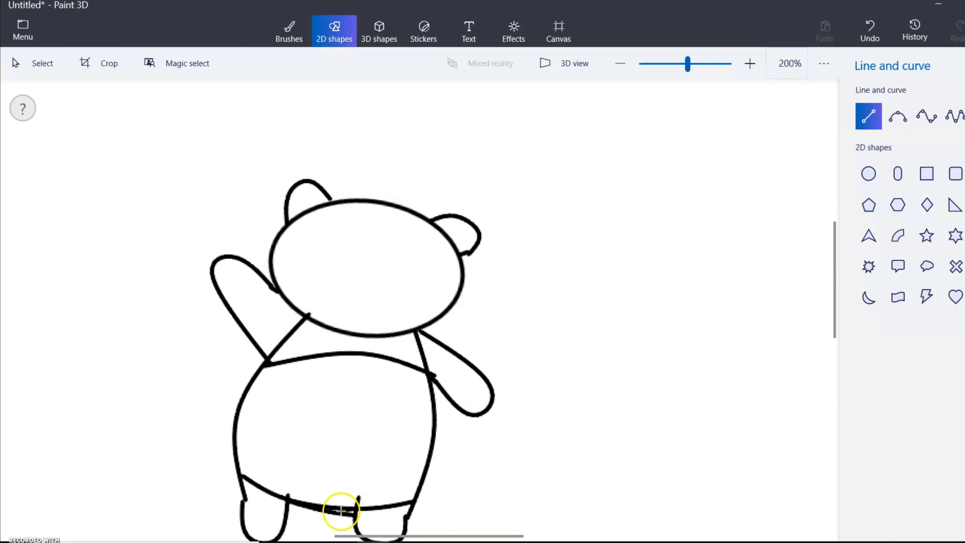
pyautogui.moveTo(345, 510); pyautogui.dragTo(328, 504)
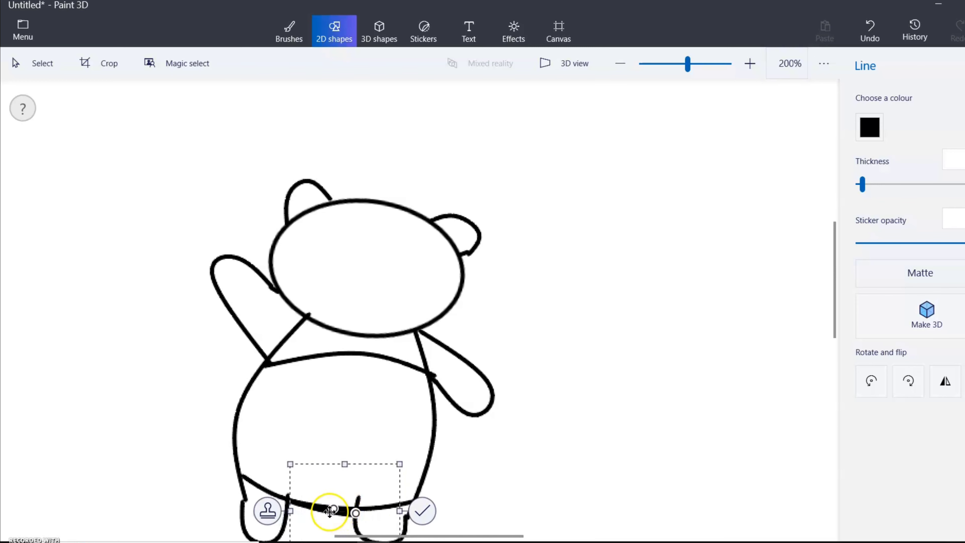
pyautogui.click(185, 409)
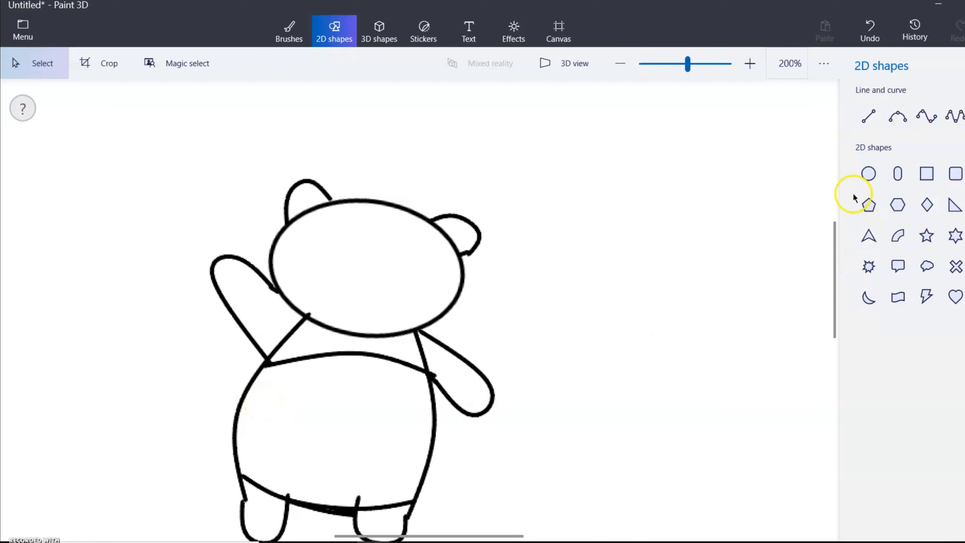
# - Draw an unfilled oval left eye on the head with the Circle shape and tilt it slightly counterclockwise
pyautogui.click(868, 175)
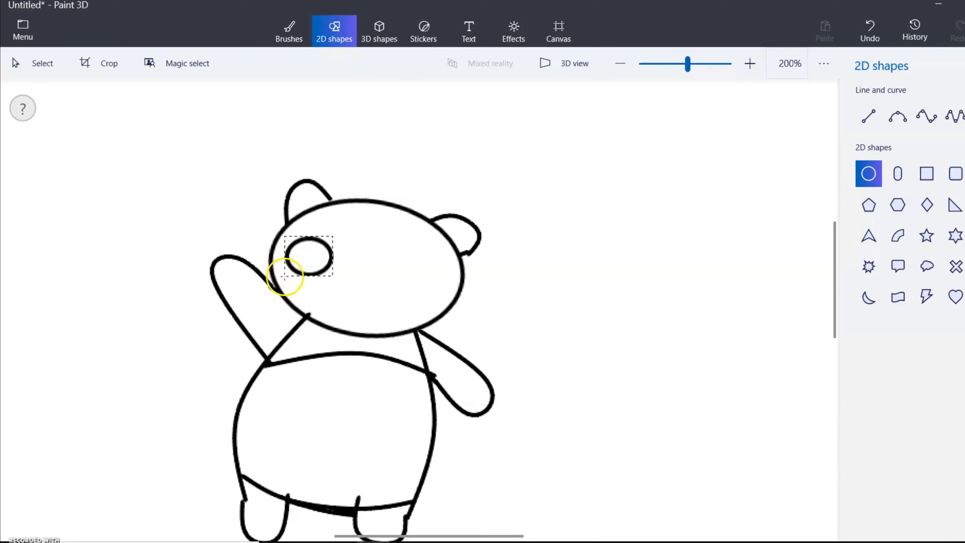
pyautogui.moveTo(317, 268); pyautogui.dragTo(322, 253)
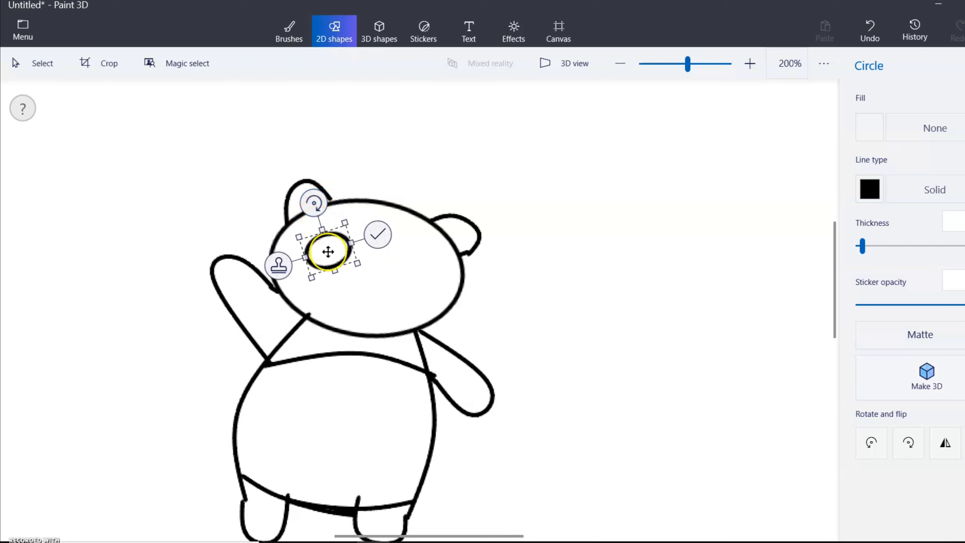
pyautogui.click(568, 259)
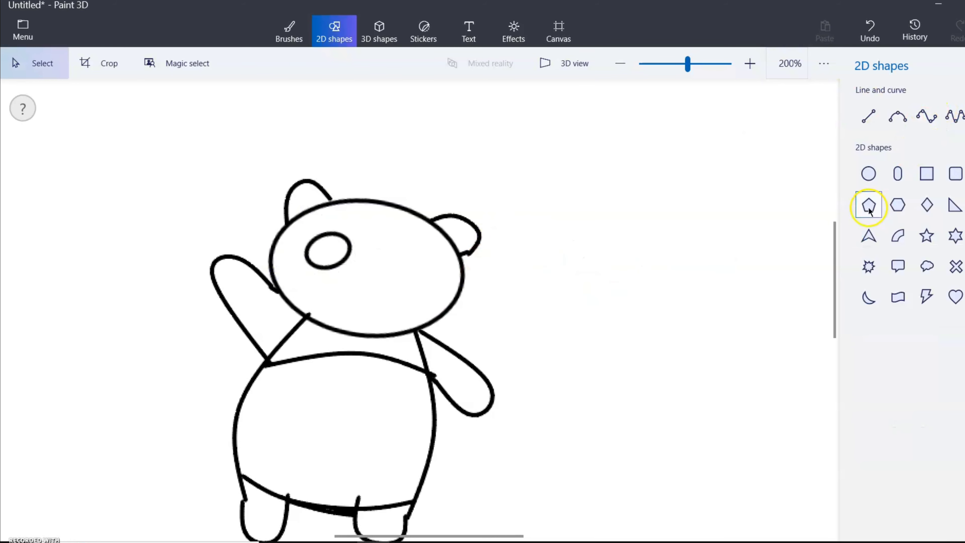
# - Draw an unfilled upright oval right eye on the head with the Circle shape and tilt it slightly counterclockwise
pyautogui.click(880, 180)
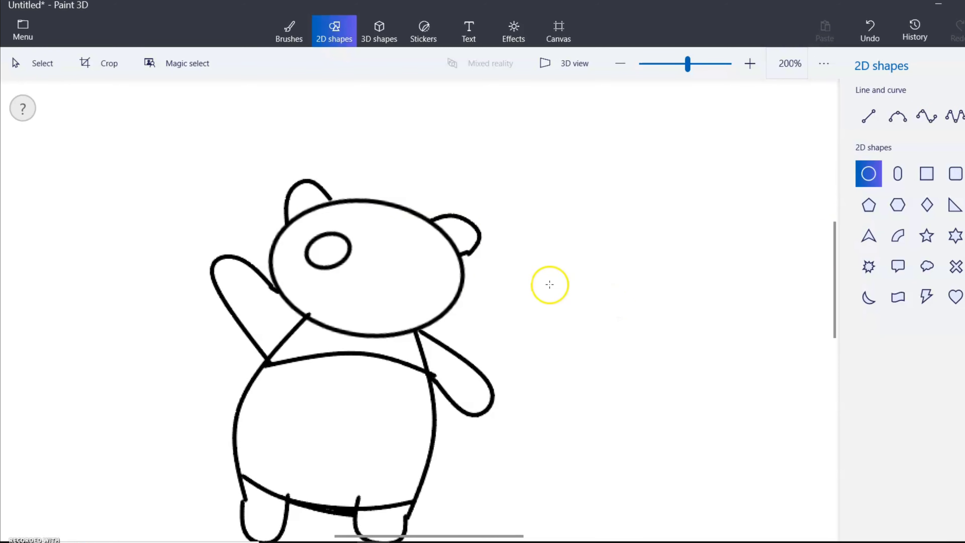
pyautogui.moveTo(404, 252)
pyautogui.mouseDown()
pyautogui.moveTo(398, 274)
pyautogui.moveTo(429, 283)
pyautogui.moveTo(431, 298)
pyautogui.moveTo(392, 275)
pyautogui.mouseUp()
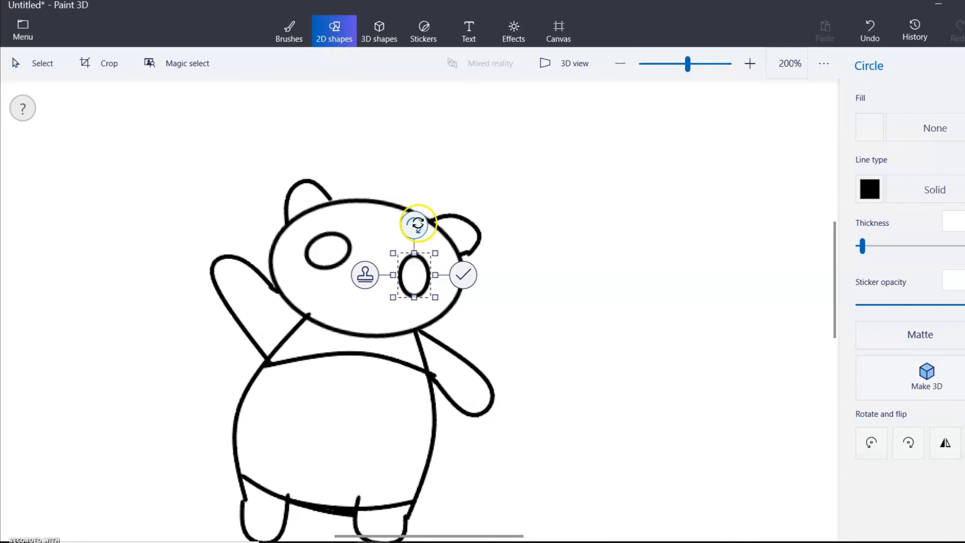
pyautogui.moveTo(413, 225)
pyautogui.mouseDown()
pyautogui.moveTo(406, 235)
pyautogui.moveTo(402, 225)
pyautogui.mouseUp()
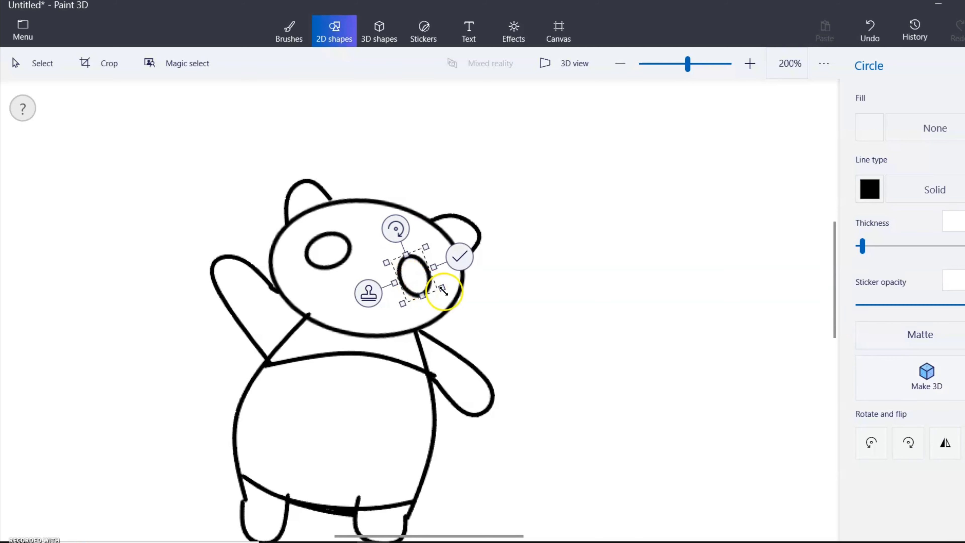
pyautogui.click(592, 307)
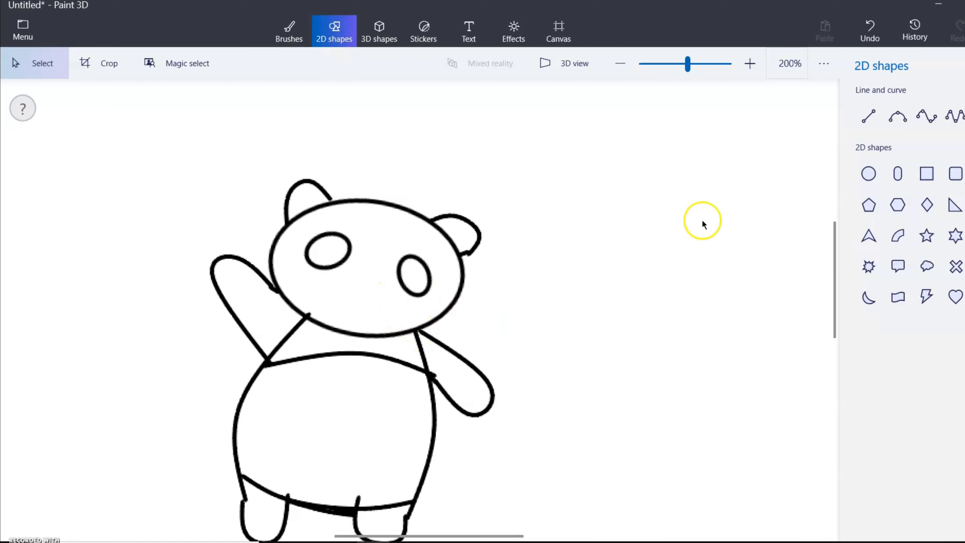
# - Draw a small closed nose between the eyes from two 3-point curves, one arching up and one bending down
pyautogui.click(897, 117)
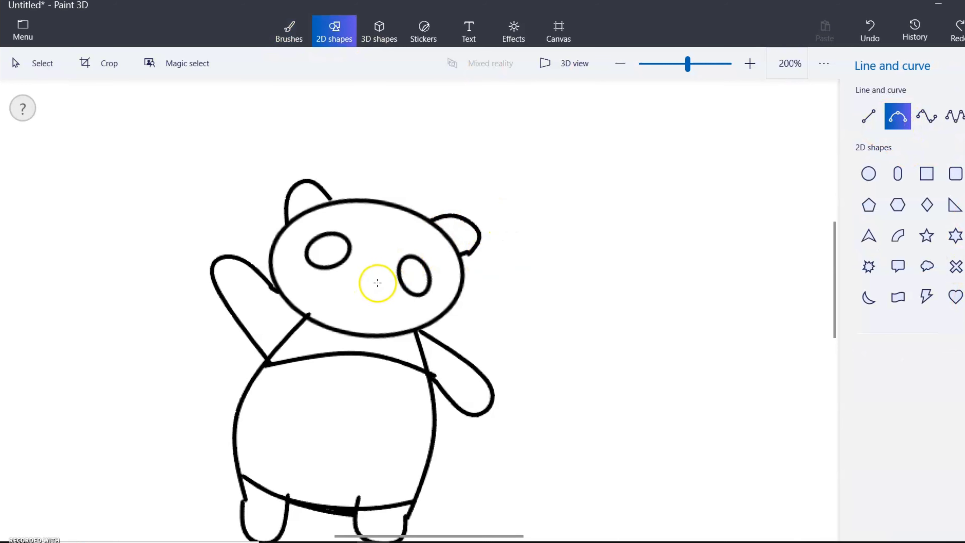
pyautogui.moveTo(374, 279); pyautogui.dragTo(355, 277)
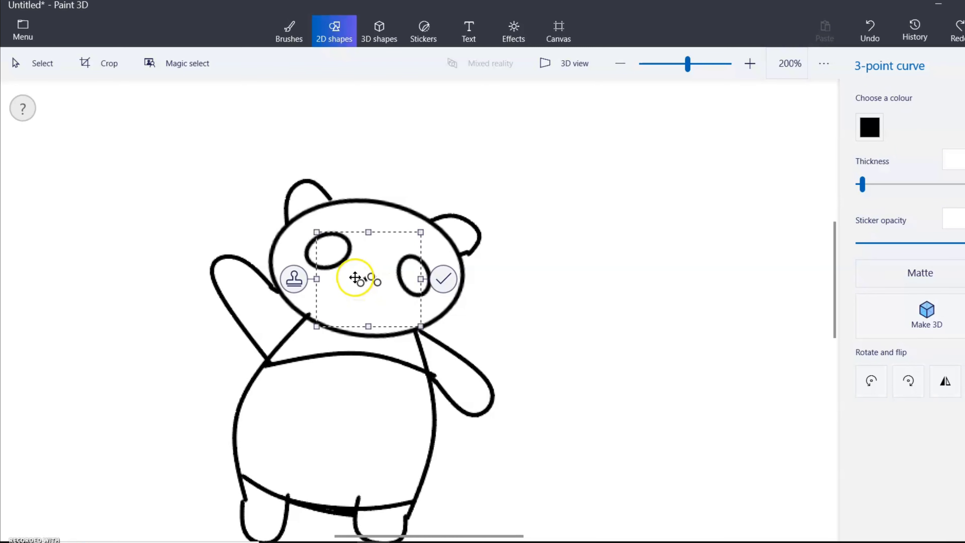
pyautogui.click(443, 279)
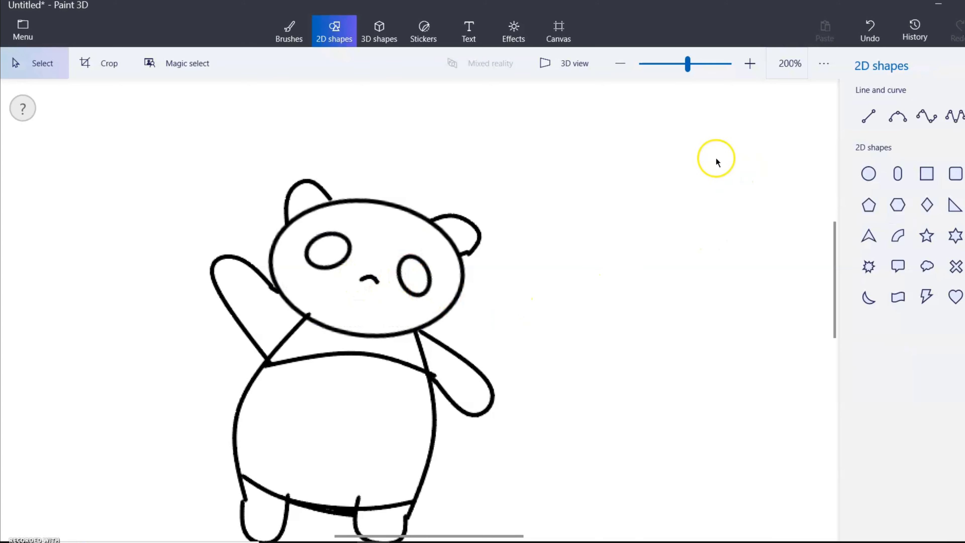
pyautogui.click(898, 116)
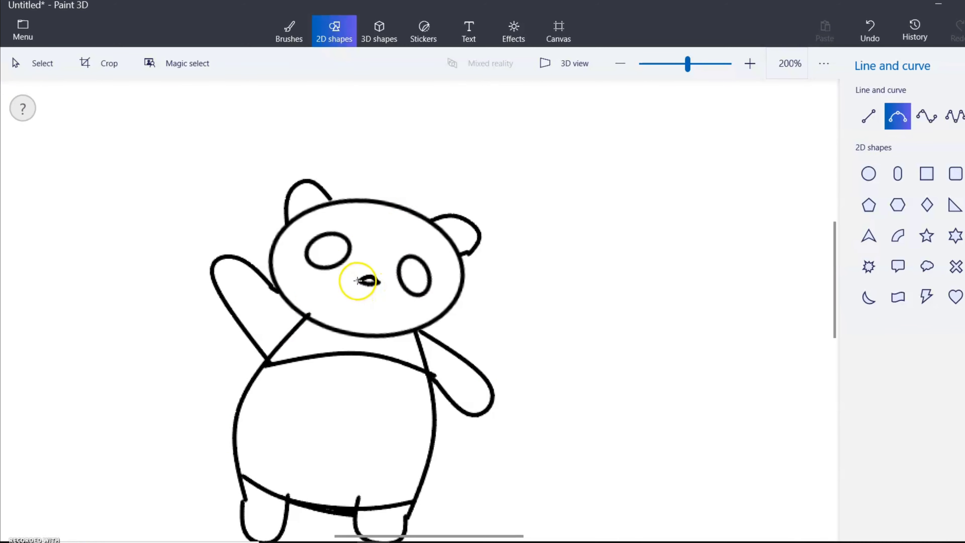
pyautogui.click(364, 288)
pyautogui.moveTo(366, 287); pyautogui.dragTo(363, 288)
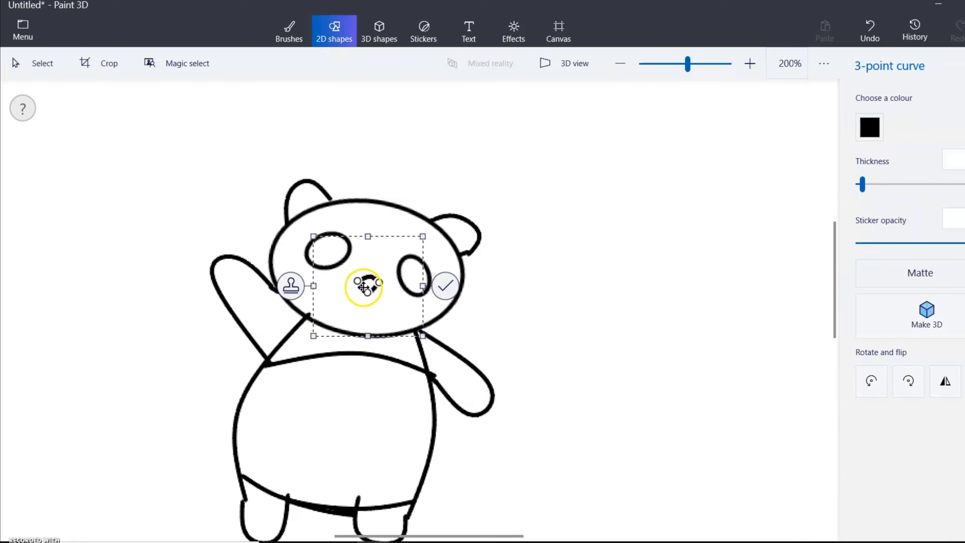
pyautogui.click(542, 269)
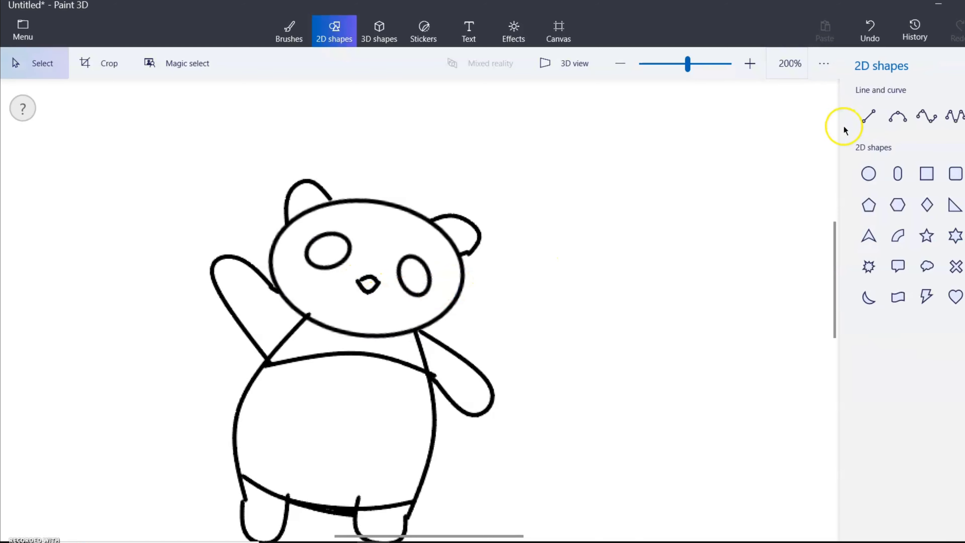
# - Draw the left half of the mouth below the nose as a short, downward-bending 3-point curve
pyautogui.click(897, 116)
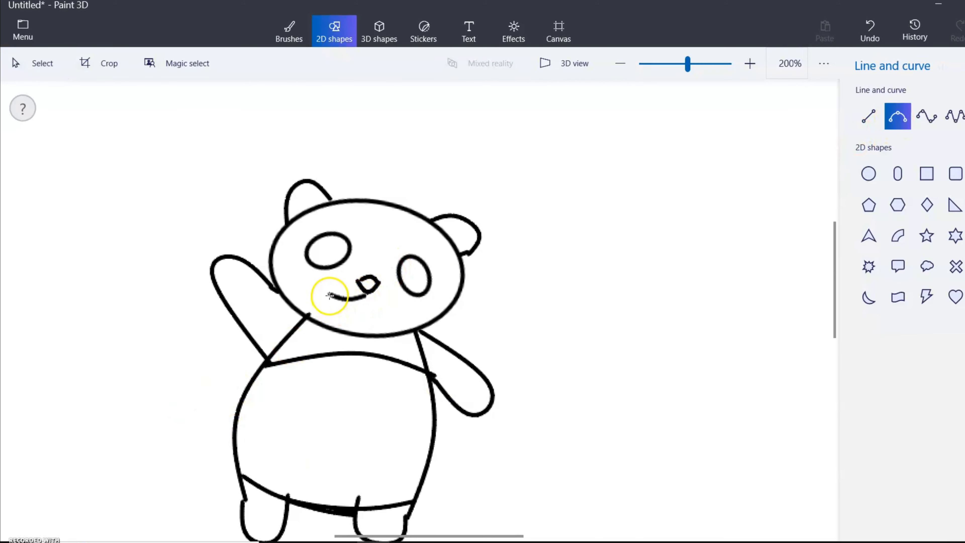
pyautogui.moveTo(328, 294); pyautogui.dragTo(349, 299)
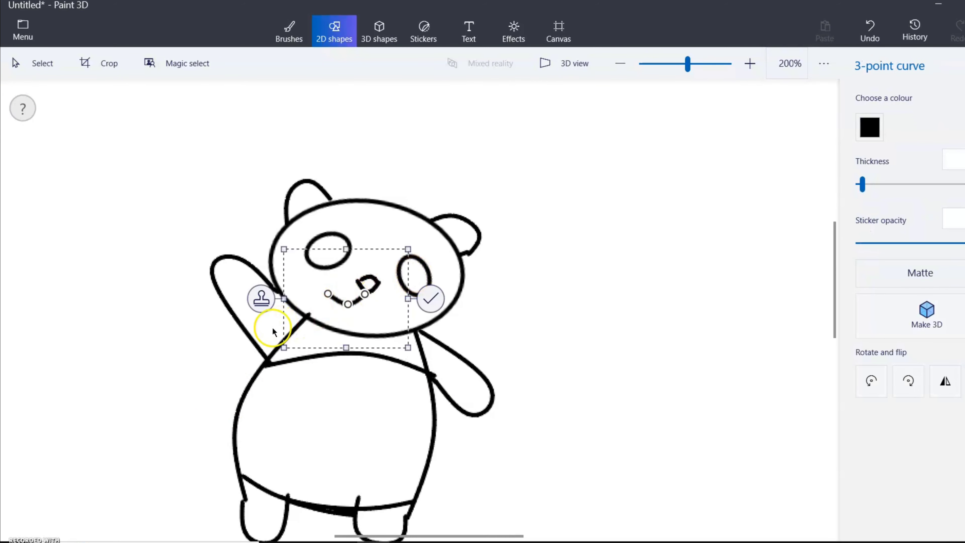
pyautogui.moveTo(327, 292); pyautogui.dragTo(348, 295)
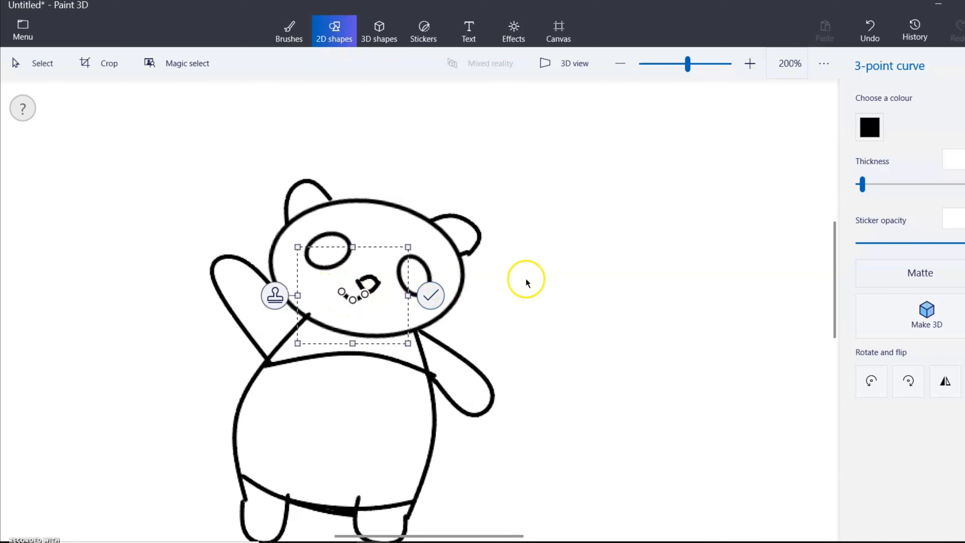
pyautogui.click(576, 328)
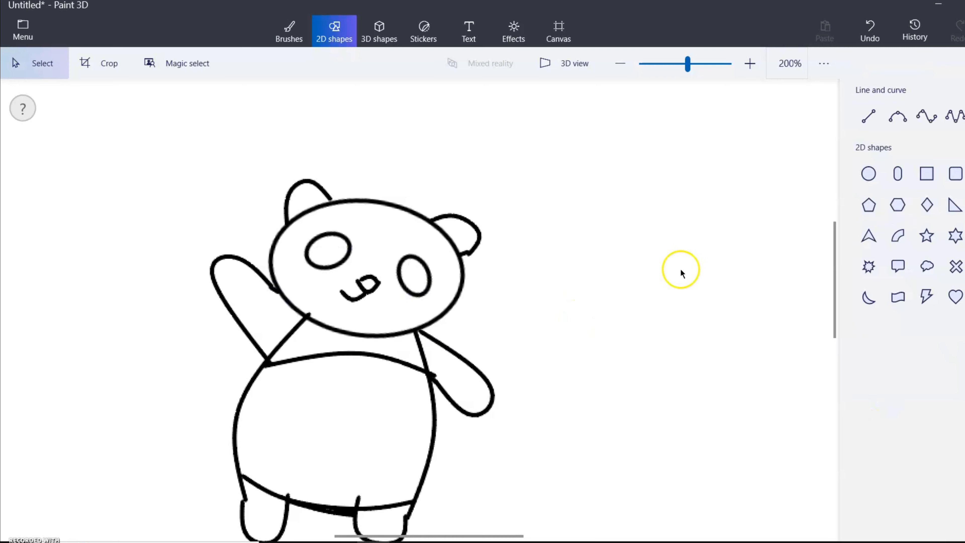
# - Draw the right half of the mouth as a downward-bending 3-point curve starting just below the nose
pyautogui.click(908, 112)
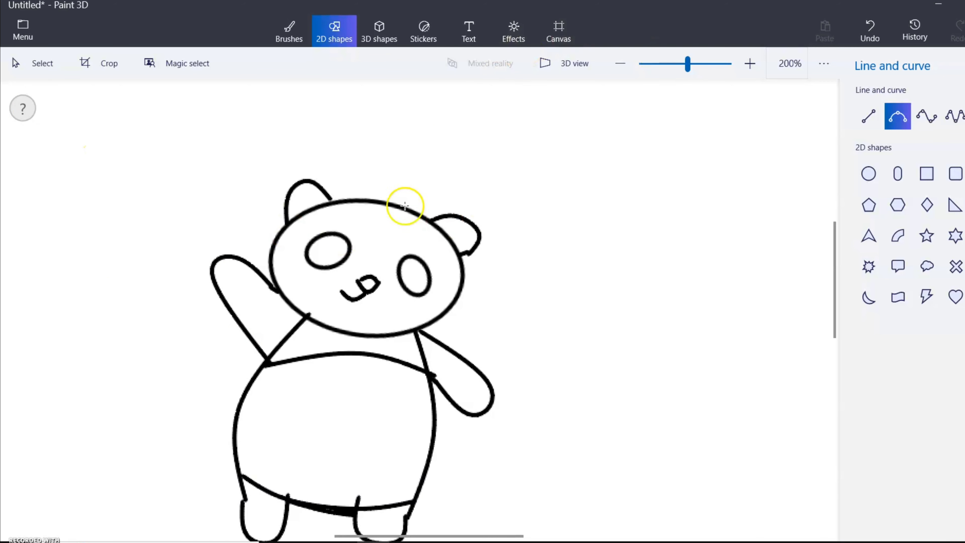
pyautogui.moveTo(364, 282)
pyautogui.mouseDown()
pyautogui.moveTo(368, 302)
pyautogui.moveTo(390, 297)
pyautogui.moveTo(369, 300)
pyautogui.mouseUp()
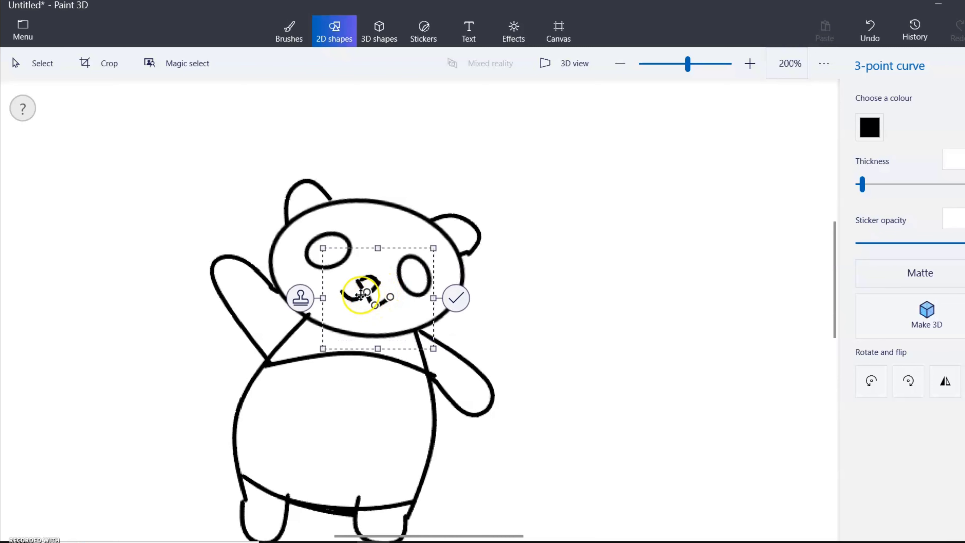
pyautogui.click(230, 216)
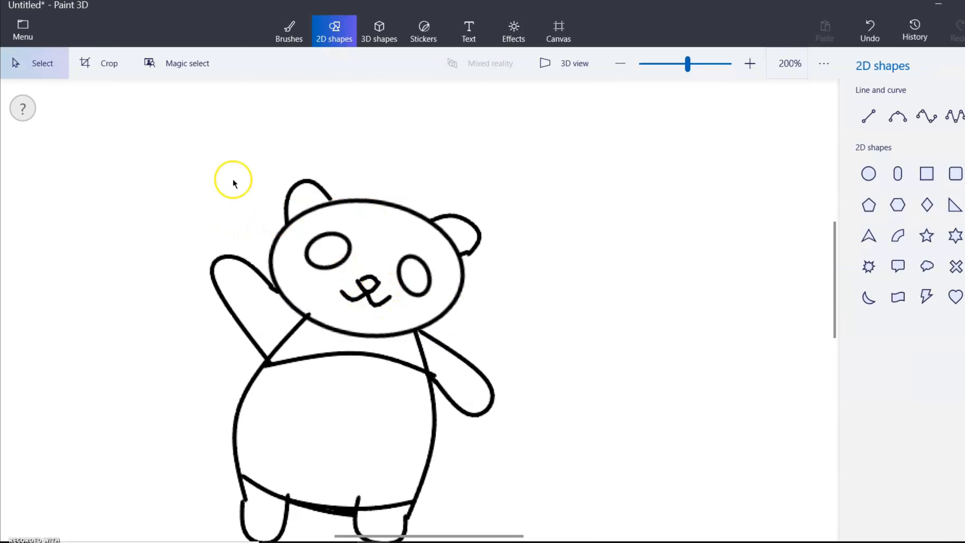
# - Fill both eyes and both ears with black using the Fill tool
pyautogui.click(284, 33)
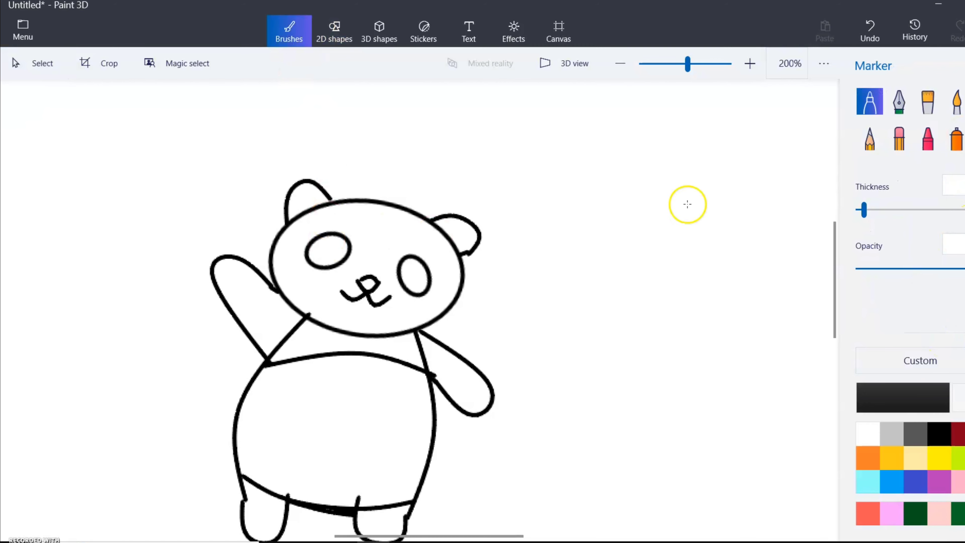
pyautogui.click(964, 140)
pyautogui.click(416, 274)
pyautogui.click(327, 250)
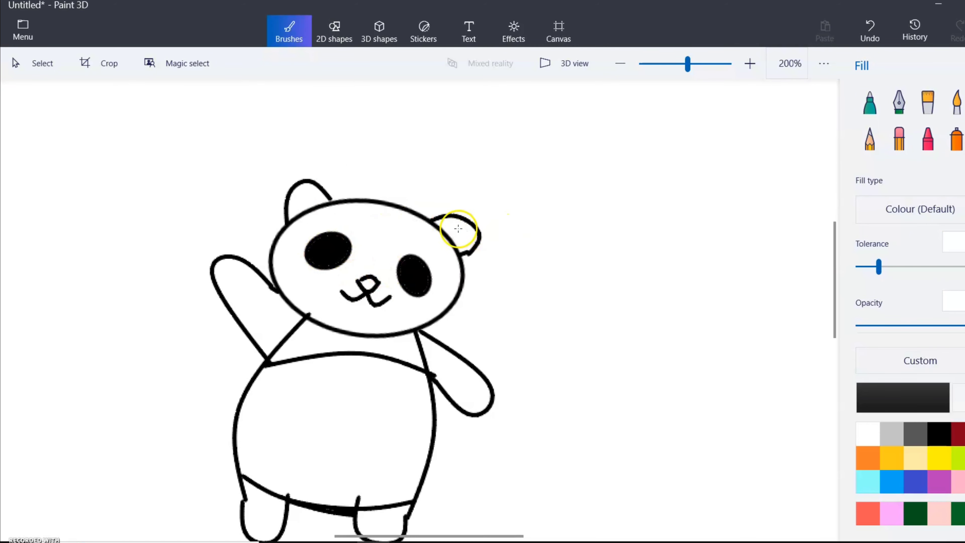
pyautogui.click(459, 229)
pyautogui.click(307, 192)
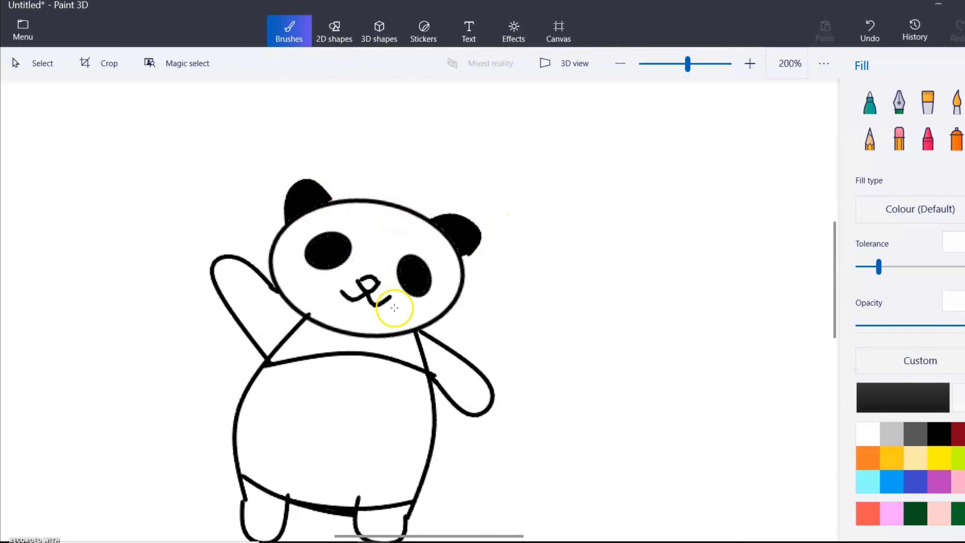
# - Fill both arms, the chest band between them, and both feet with black
pyautogui.click(438, 339)
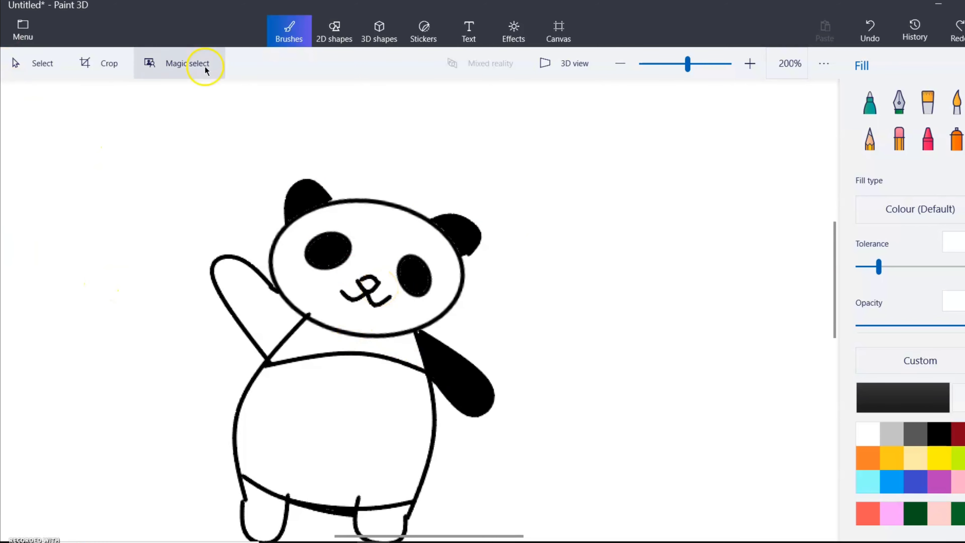
pyautogui.click(271, 334)
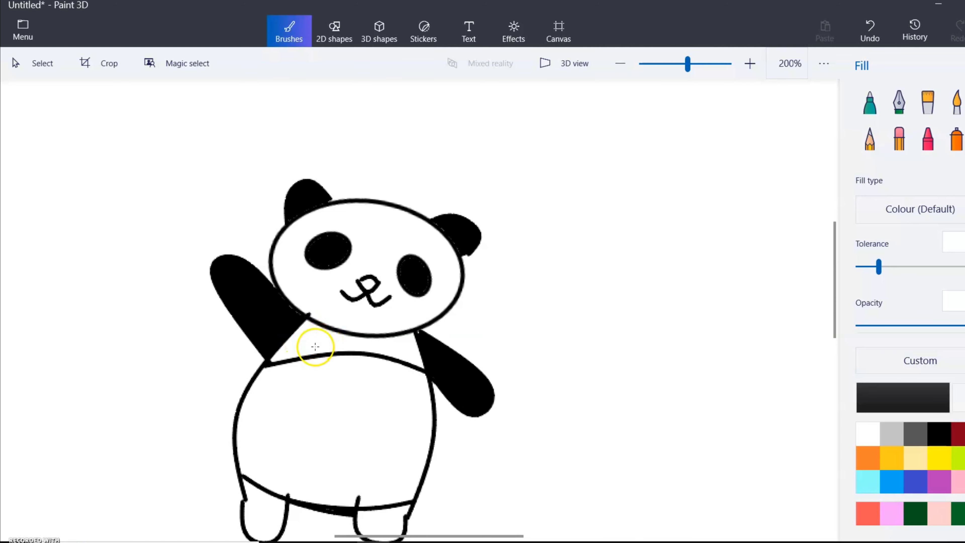
pyautogui.click(309, 344)
pyautogui.click(268, 506)
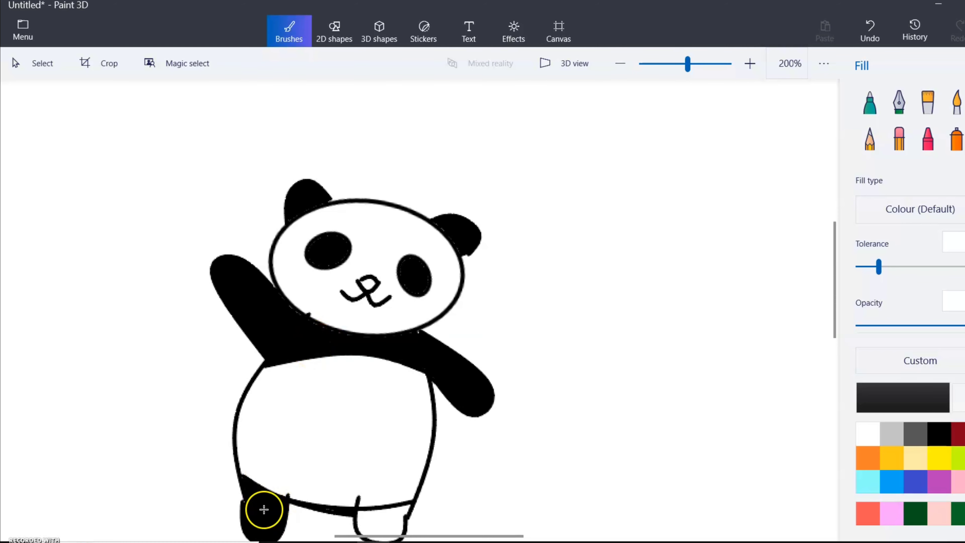
pyautogui.click(381, 524)
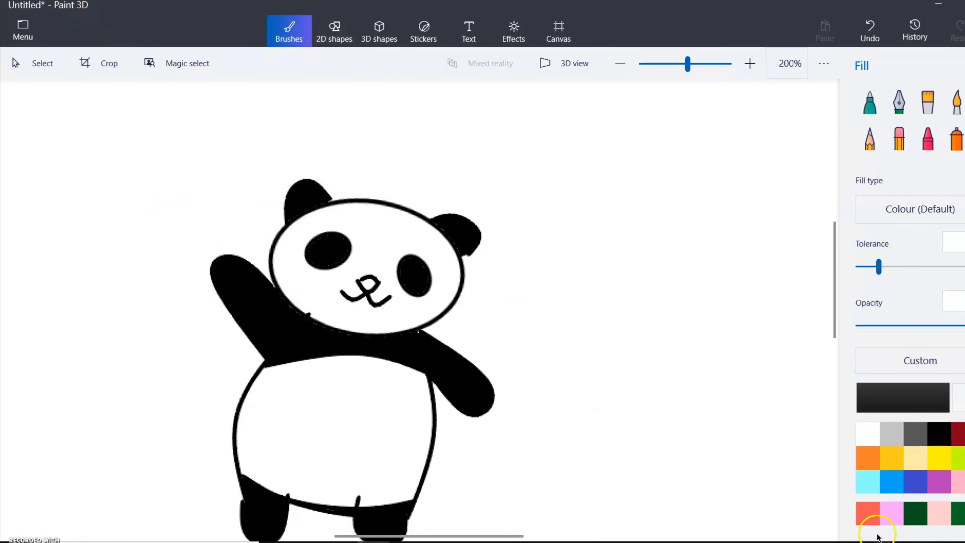
# - Switch to the Marker brush and adjust the red to a custom light pink, hex f7a8ab
pyautogui.click(964, 434)
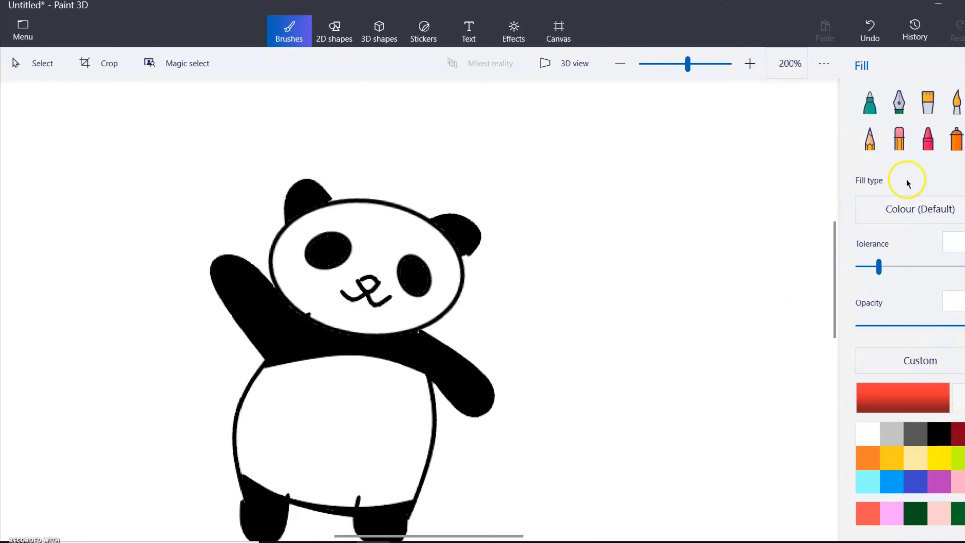
pyautogui.click(876, 109)
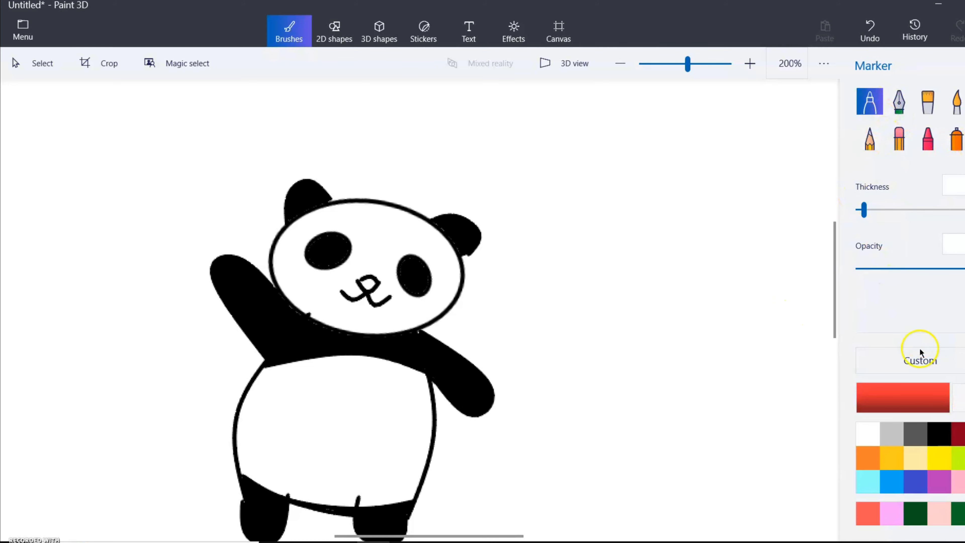
pyautogui.click(919, 397)
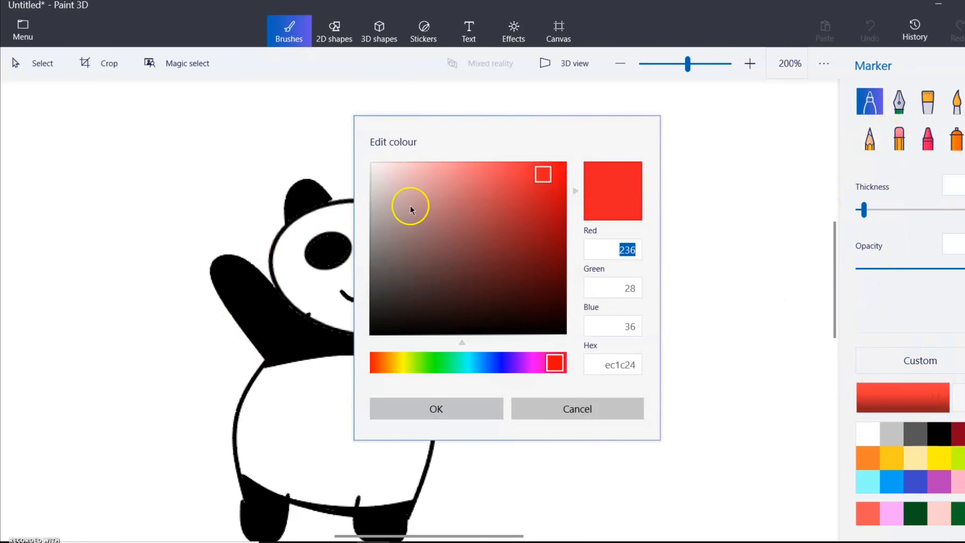
pyautogui.click(417, 171)
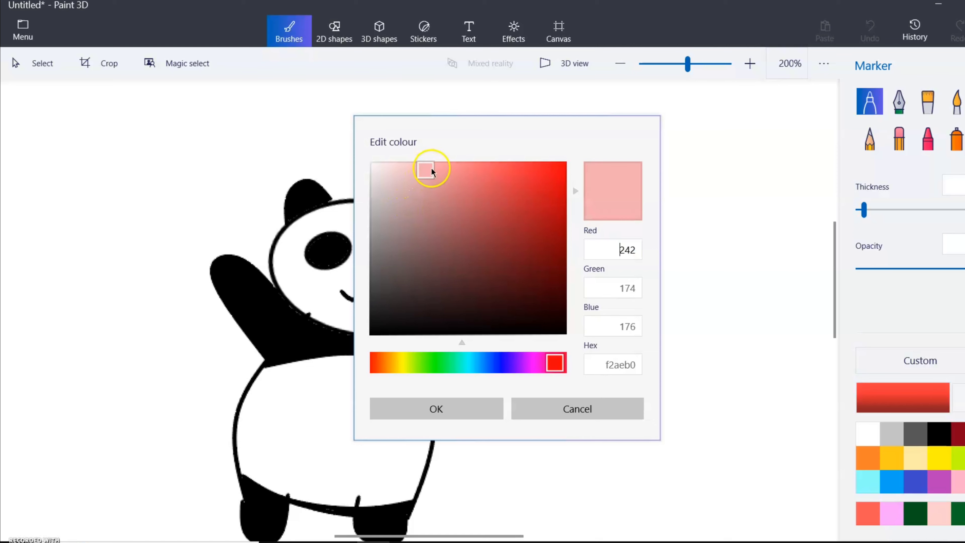
pyautogui.moveTo(432, 172); pyautogui.dragTo(432, 168)
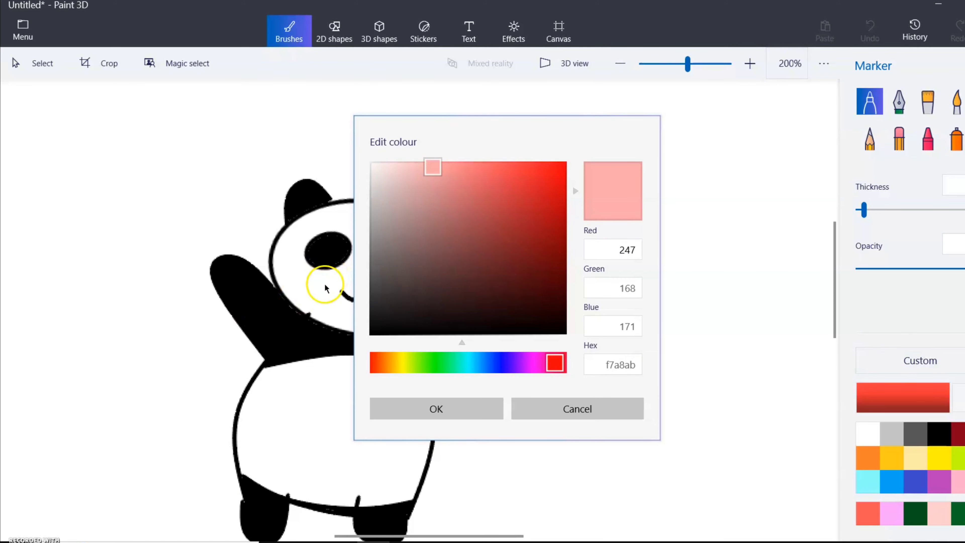
pyautogui.click(437, 406)
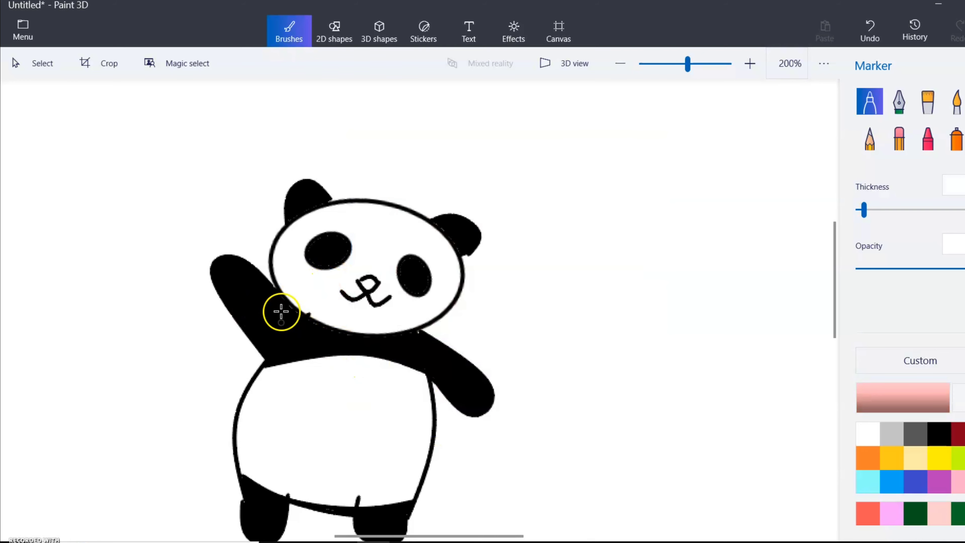
# - Paint a small round pink blush spot on each cheek, beneath the eyes
pyautogui.moveTo(321, 290); pyautogui.dragTo(313, 287)
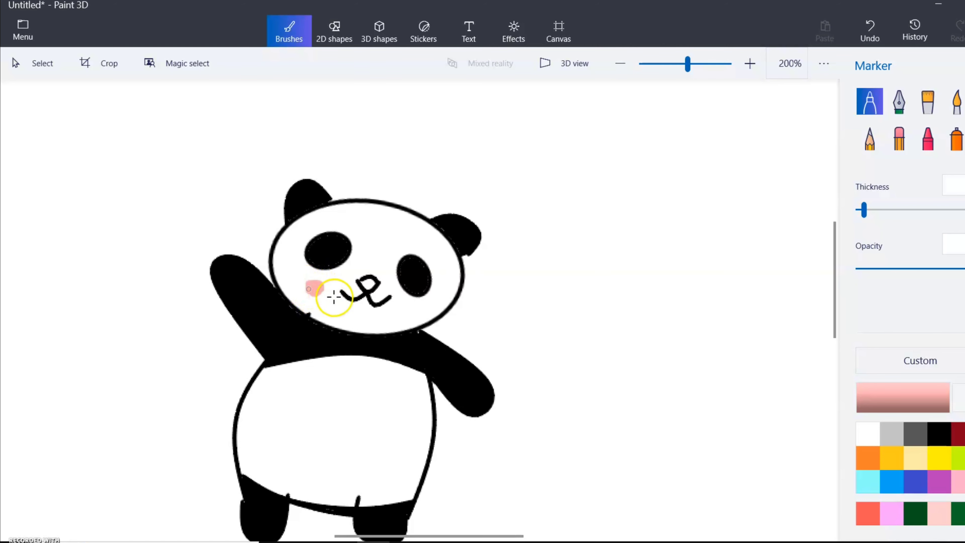
pyautogui.moveTo(395, 308)
pyautogui.mouseDown()
pyautogui.moveTo(360, 308)
pyautogui.moveTo(382, 317)
pyautogui.moveTo(409, 309)
pyautogui.mouseUp()
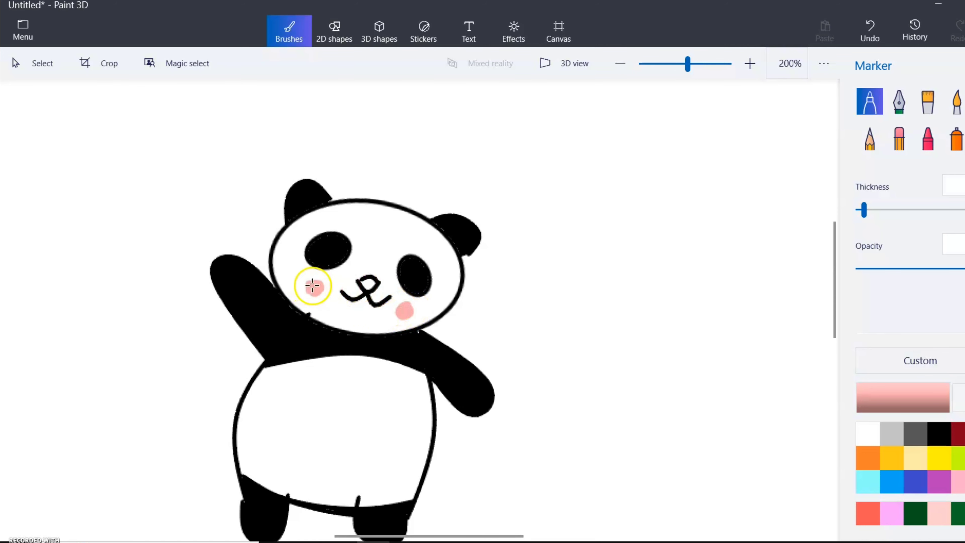
pyautogui.moveTo(314, 287); pyautogui.dragTo(314, 289)
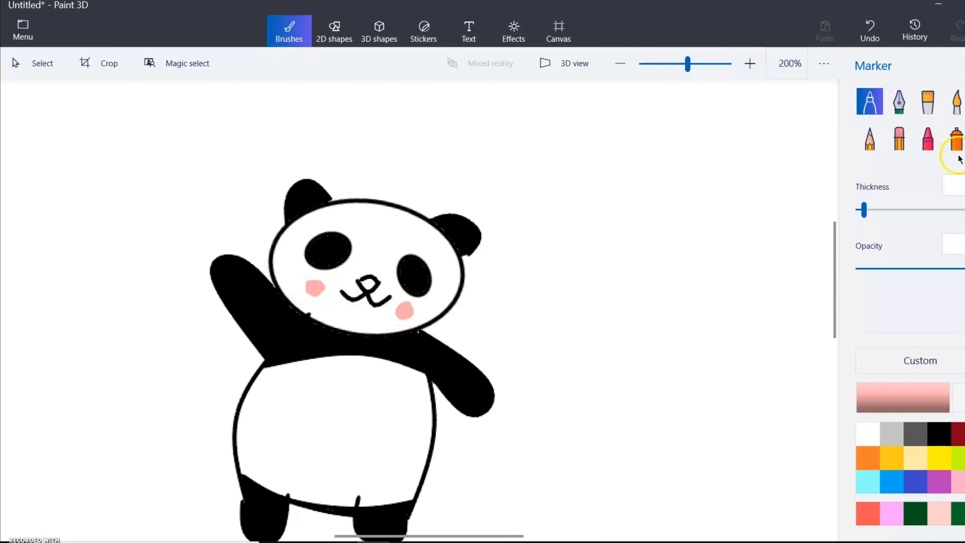
# - Fill the panda's nose with black using the Fill tool
pyautogui.click(964, 139)
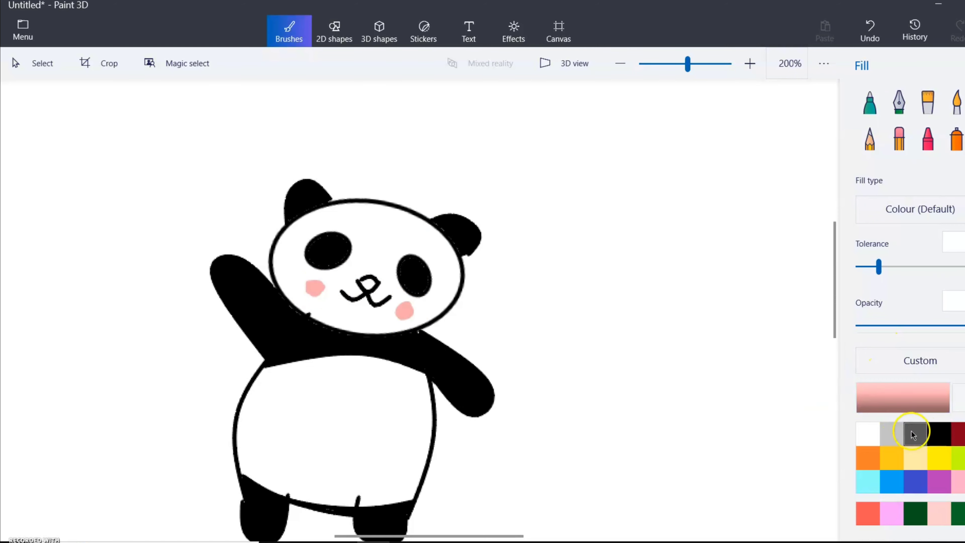
pyautogui.click(944, 440)
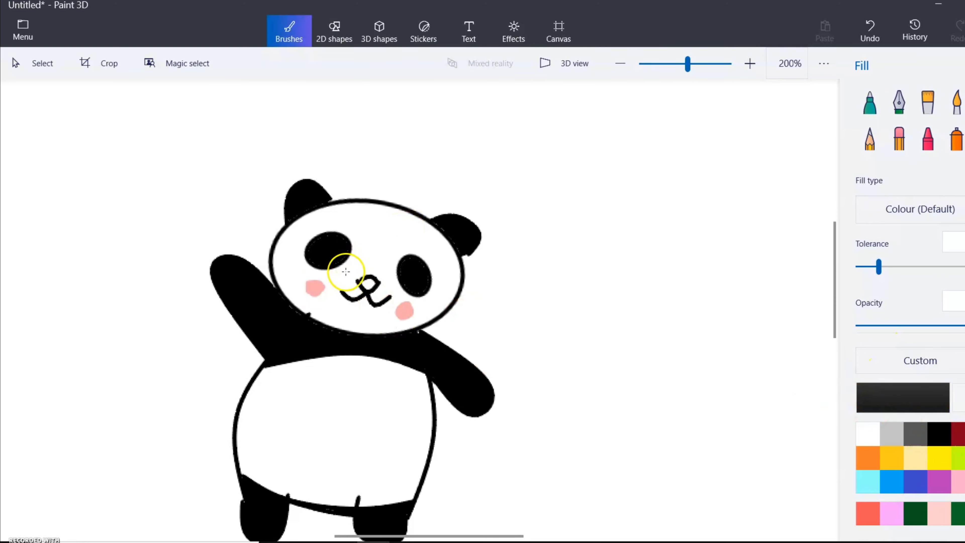
pyautogui.click(366, 282)
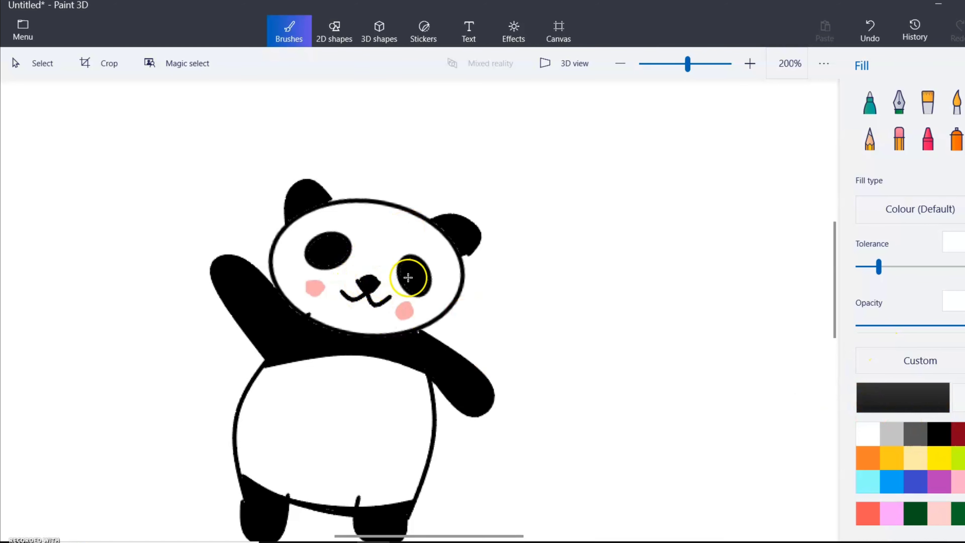
pyautogui.click(410, 274)
# - Touch up the nose with short black Marker strokes to round out its shape
pyautogui.click(869, 101)
pyautogui.moveTo(360, 284)
pyautogui.mouseDown()
pyautogui.moveTo(377, 280)
pyautogui.moveTo(366, 282)
pyautogui.mouseUp()
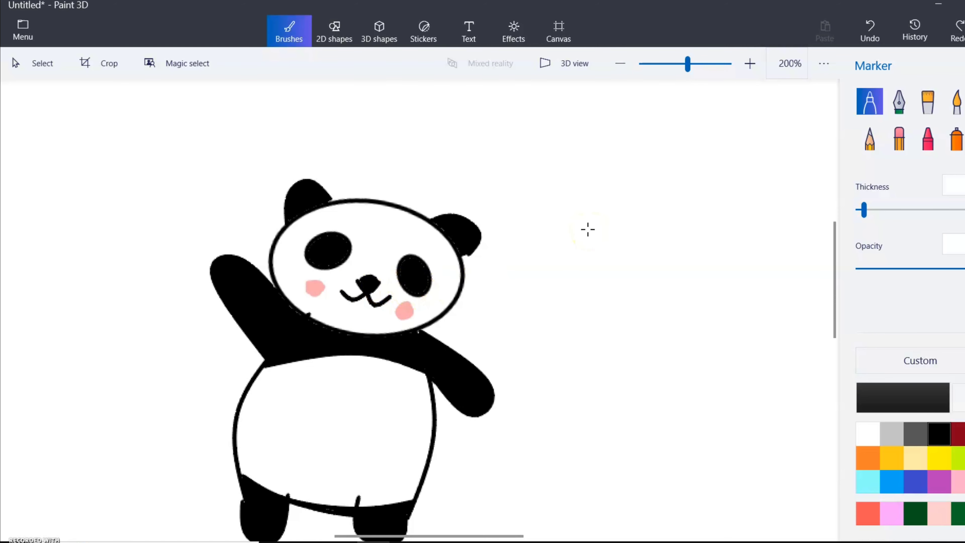
pyautogui.click(391, 358)
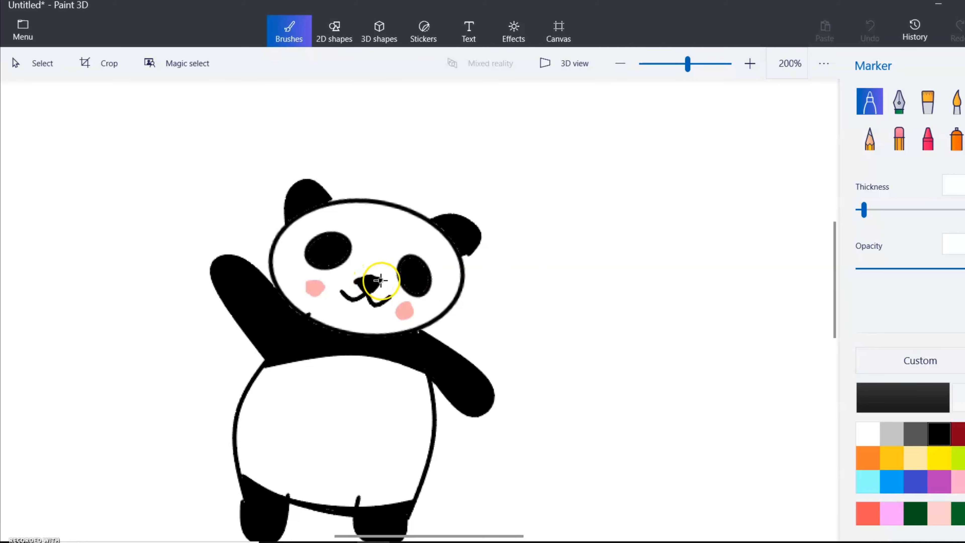
pyautogui.moveTo(379, 282); pyautogui.dragTo(374, 284)
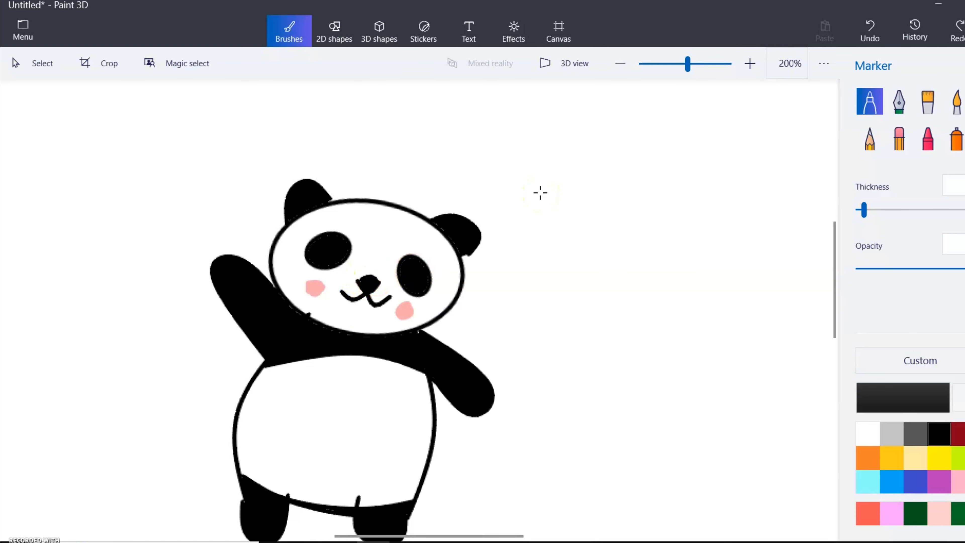
pyautogui.moveTo(360, 280)
pyautogui.mouseDown()
pyautogui.moveTo(393, 280)
pyautogui.moveTo(377, 280)
pyautogui.mouseUp()
pyautogui.moveTo(370, 290); pyautogui.dragTo(375, 282)
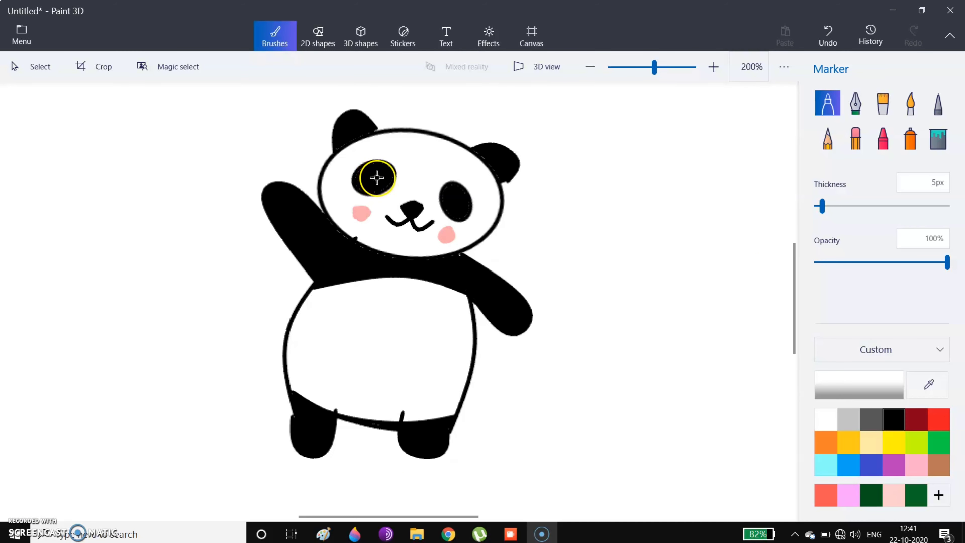
# - Paint a small white oval highlight inside each black eye with the Marker
pyautogui.moveTo(377, 177); pyautogui.dragTo(380, 178)
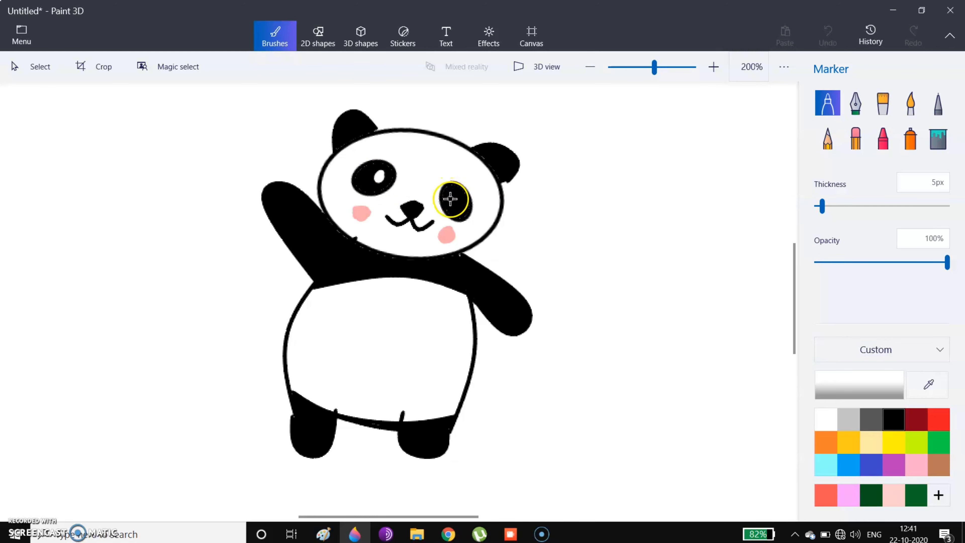
pyautogui.moveTo(455, 196); pyautogui.dragTo(453, 195)
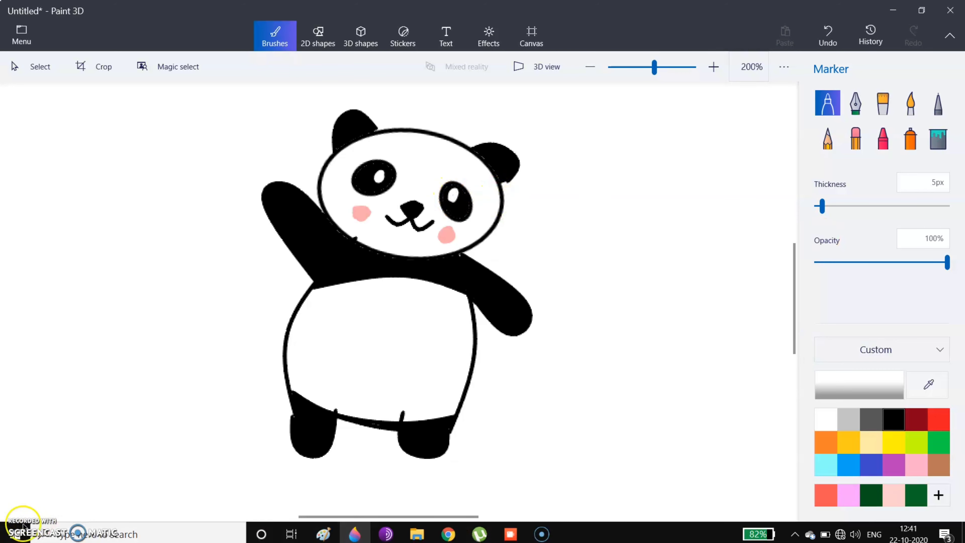